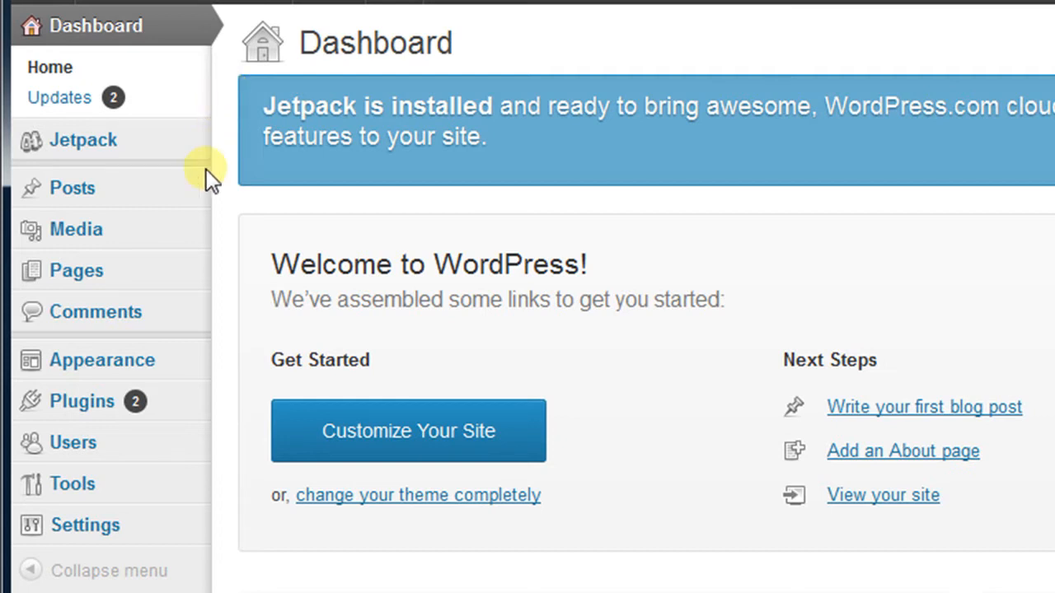
- Move the default "Hello world!" post to the trash from the list of all posts
mouse_move(155, 195)
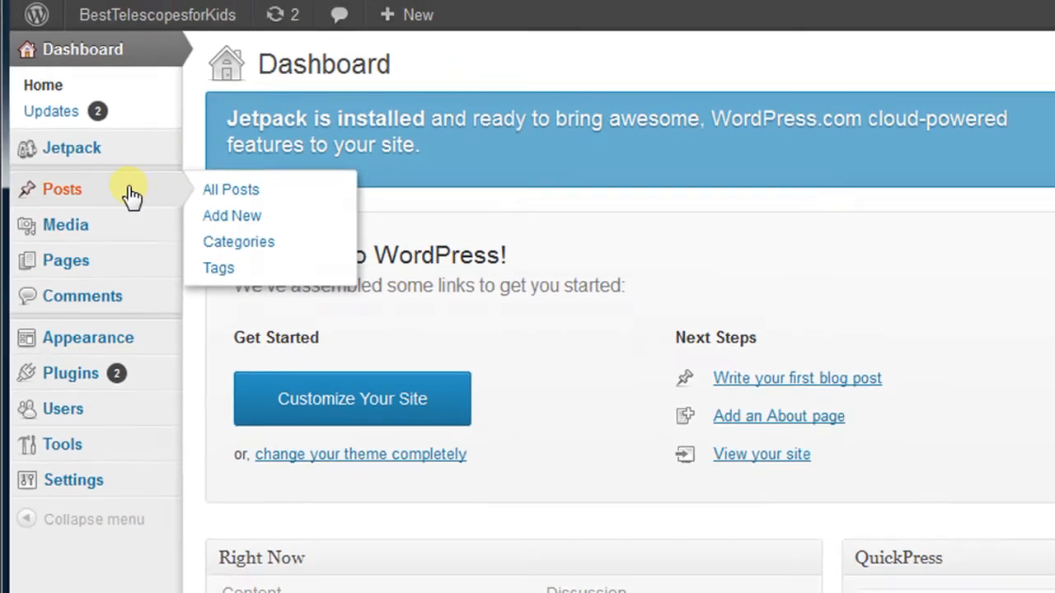
click(153, 194)
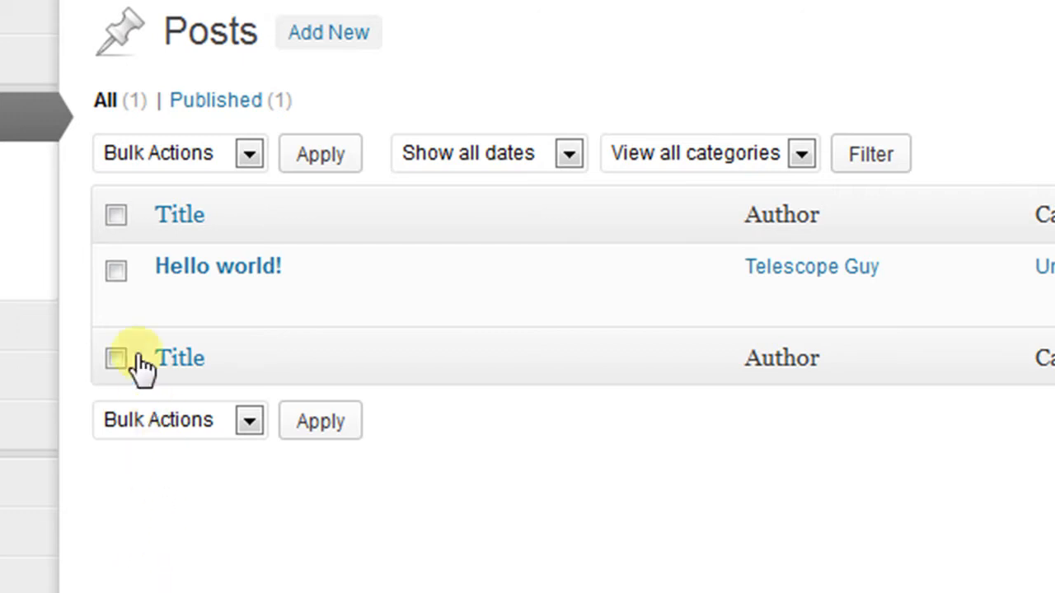
mouse_move(119, 271)
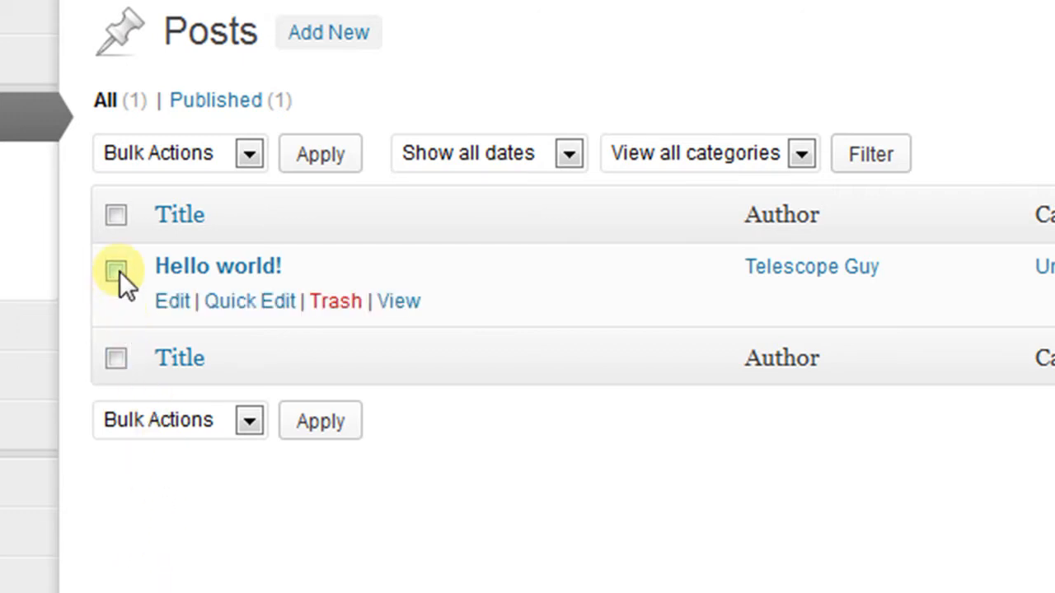
click(333, 305)
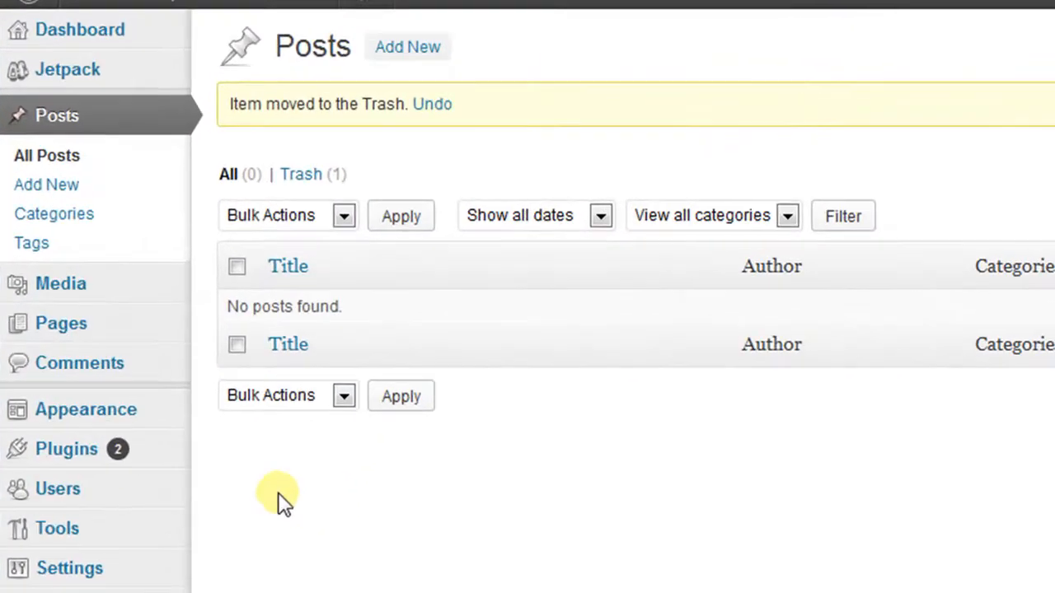
- Check the media library, and move the default "Sample Page" to the trash from the list of all pages
mouse_move(126, 294)
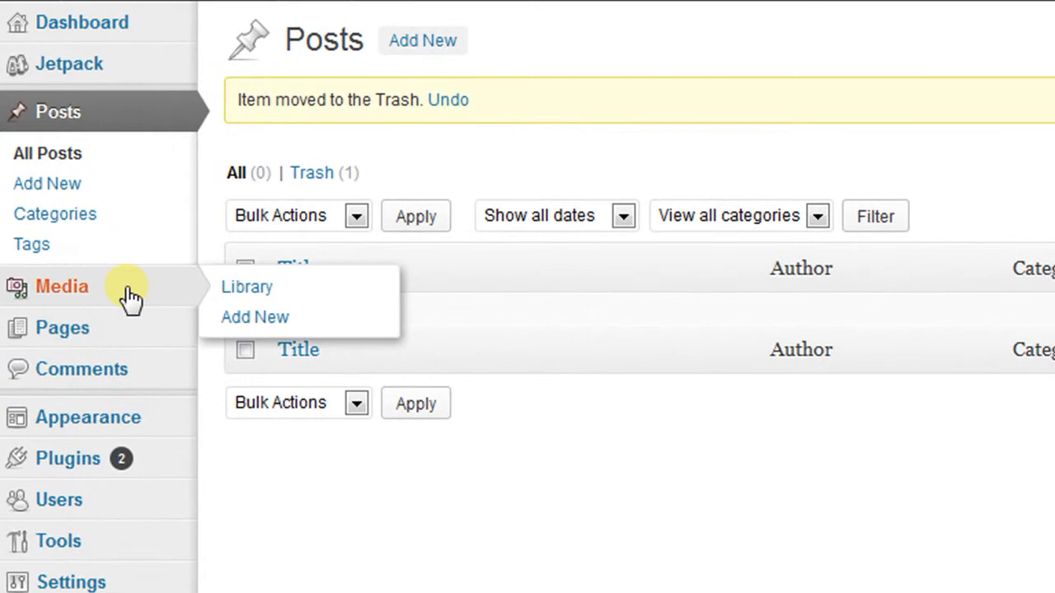
click(130, 299)
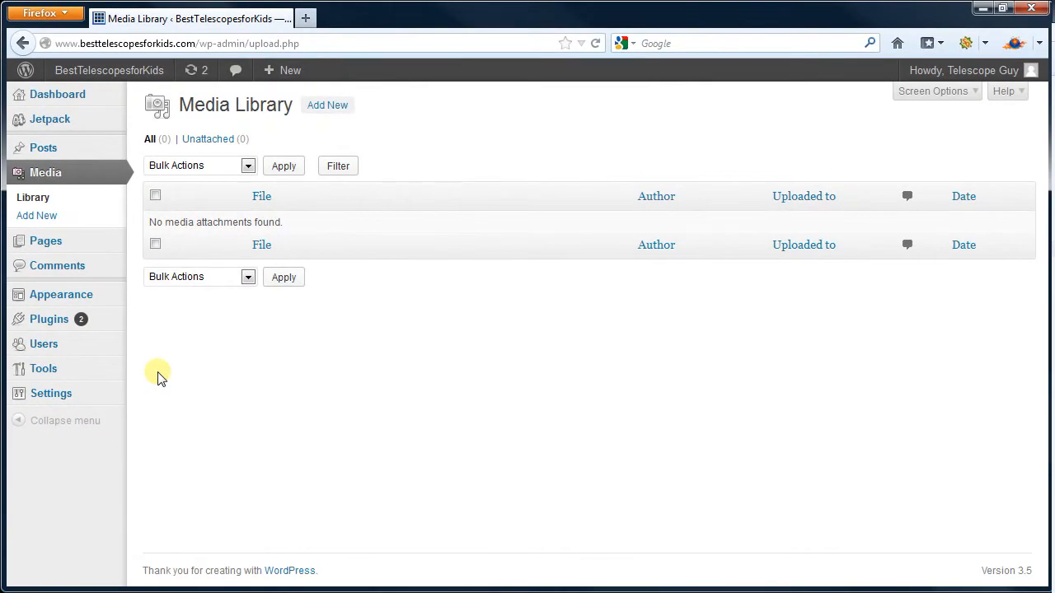
mouse_move(64, 247)
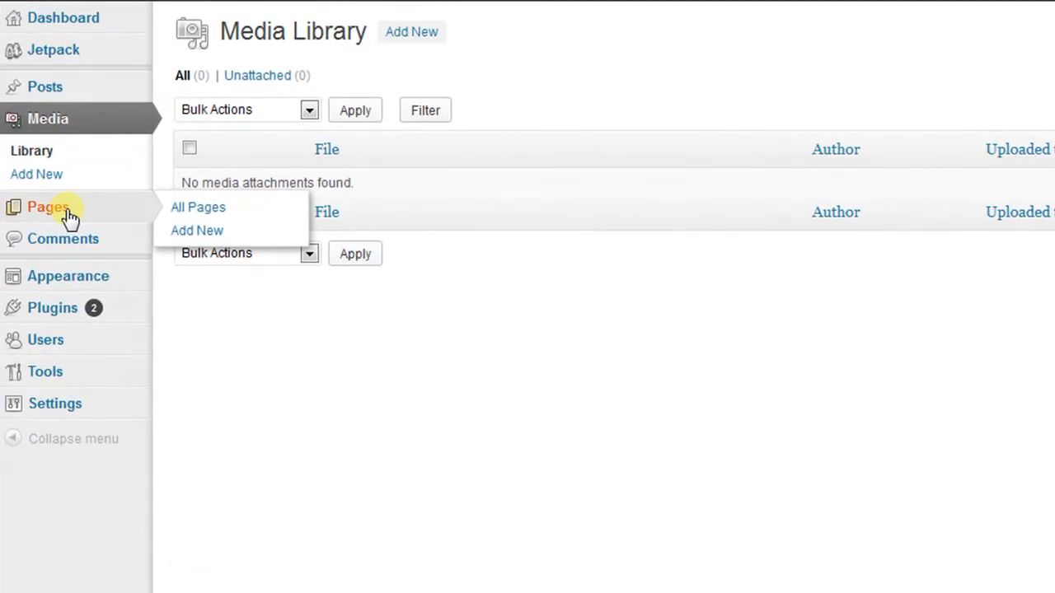
click(69, 216)
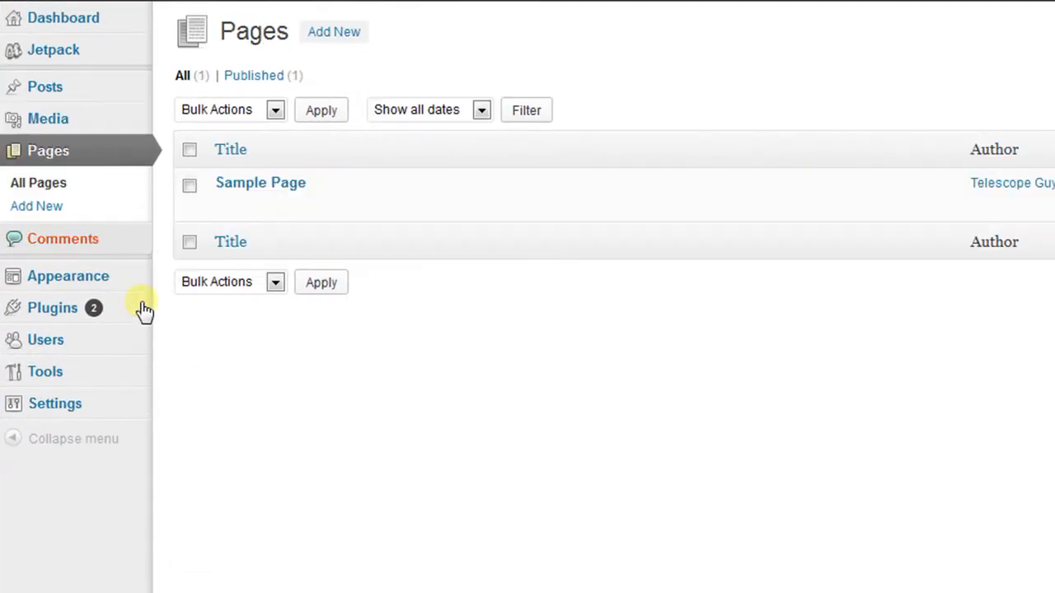
mouse_move(278, 192)
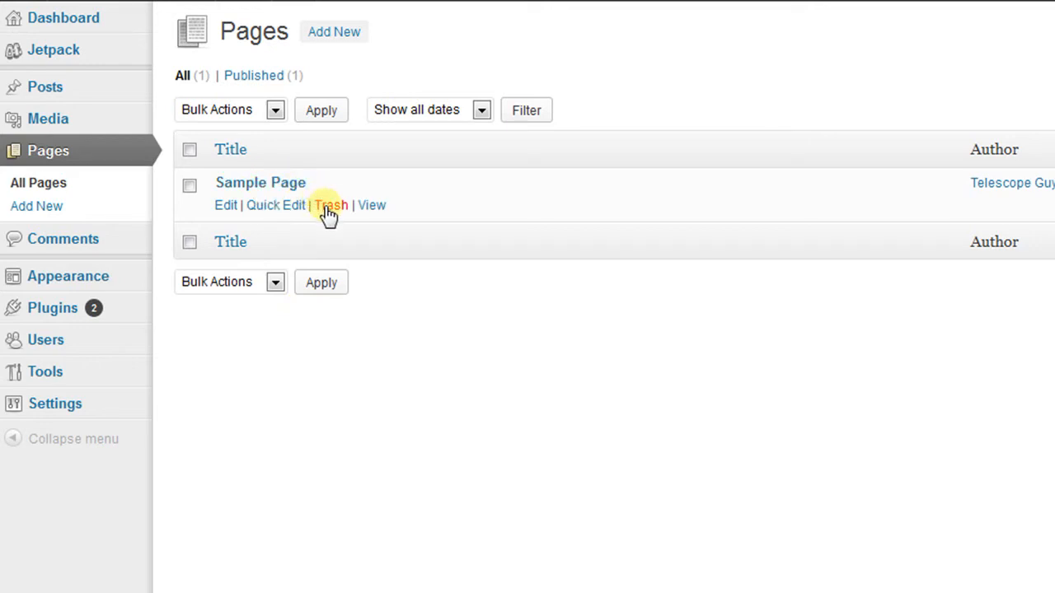
click(329, 206)
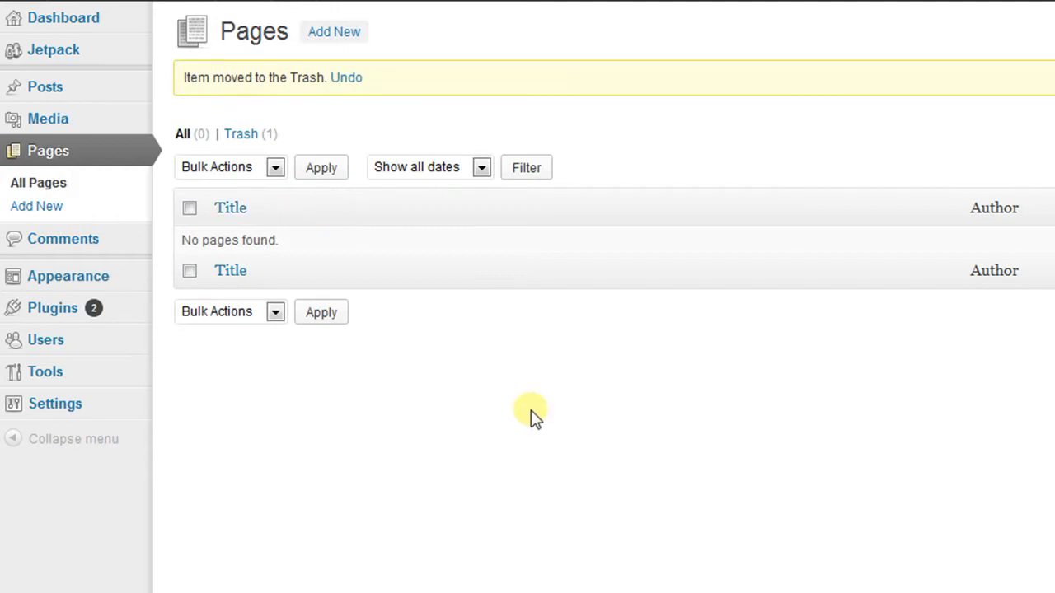
- Create a blank page titled "Home" with the default template and publish it
click(340, 31)
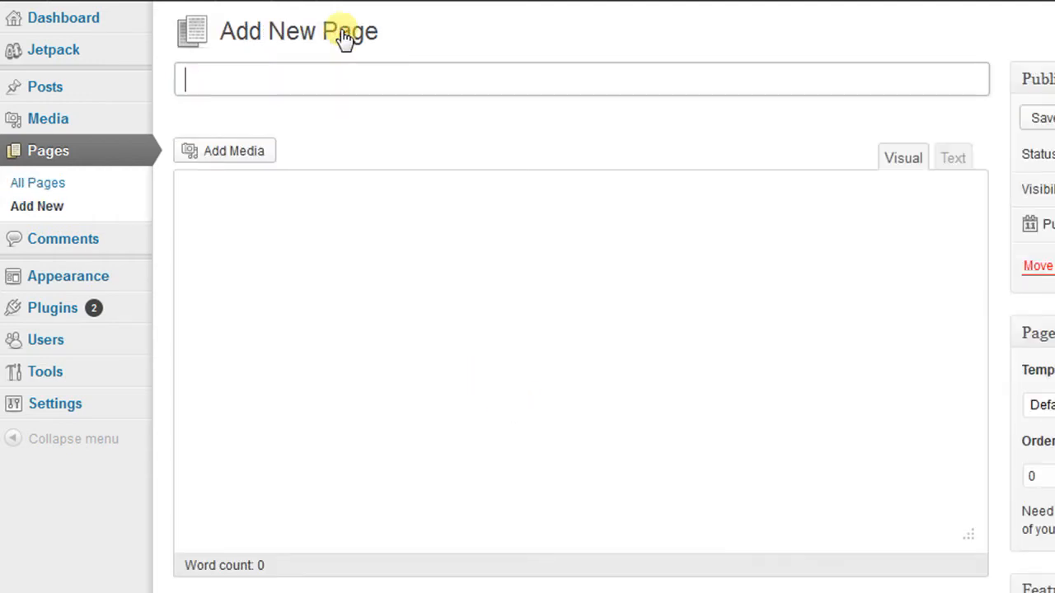
text(Home)
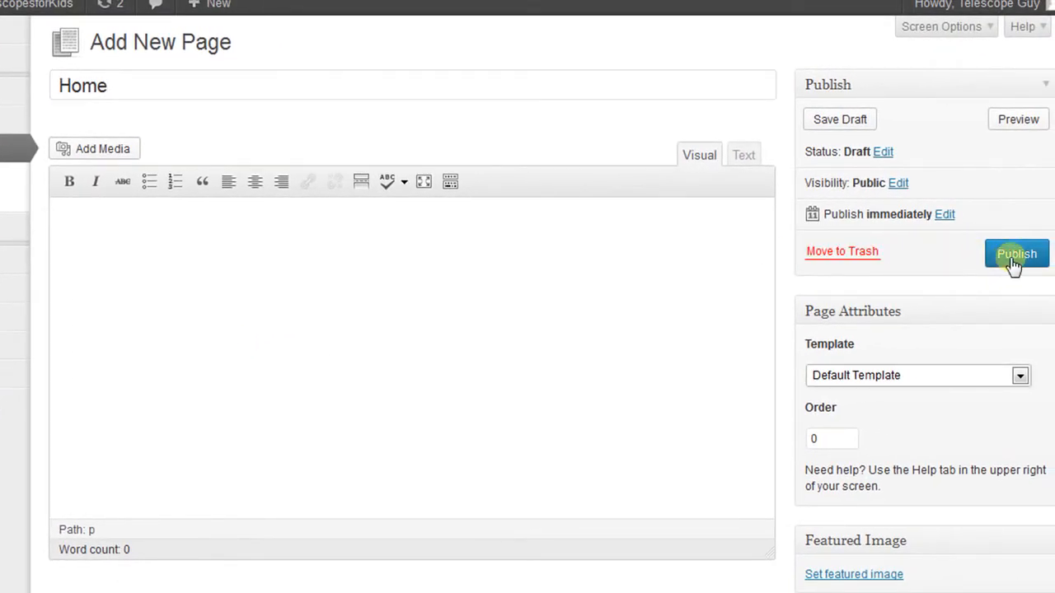
click(1013, 257)
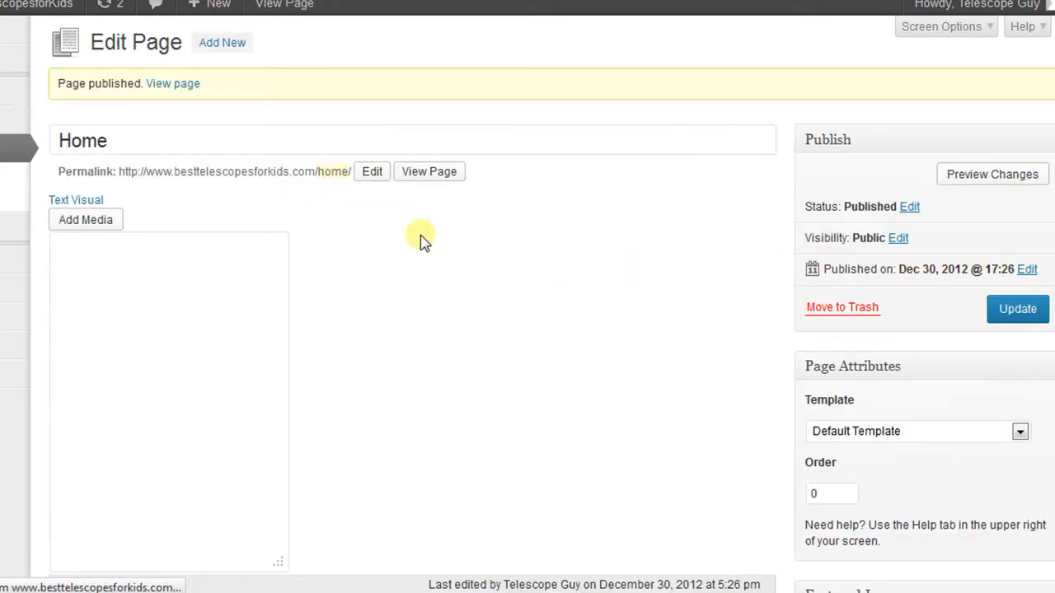
- Add another blank page titled "Blog" and publish it
click(223, 47)
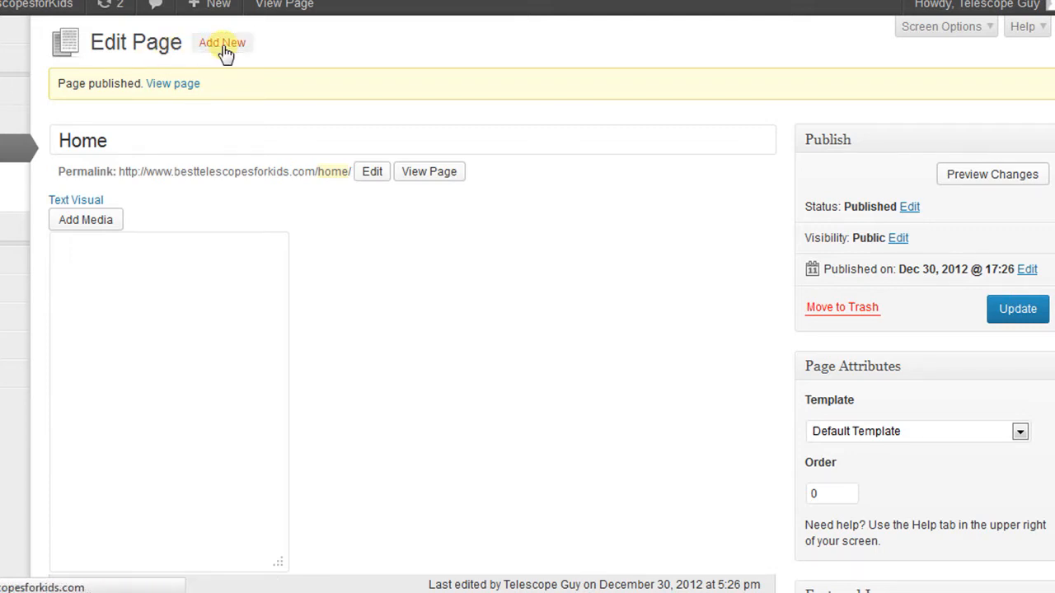
text(Blog)
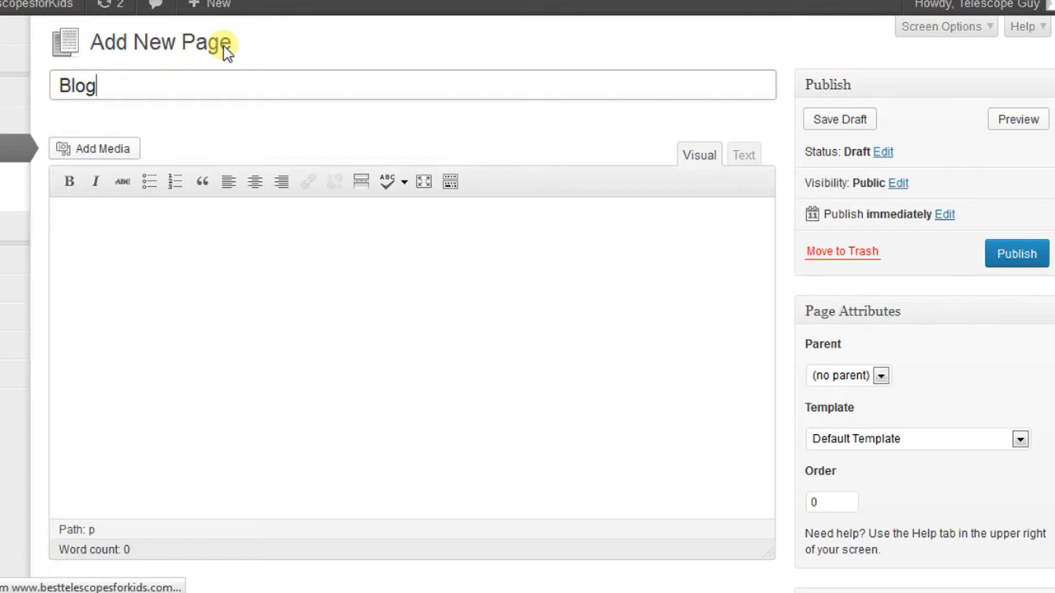
click(998, 259)
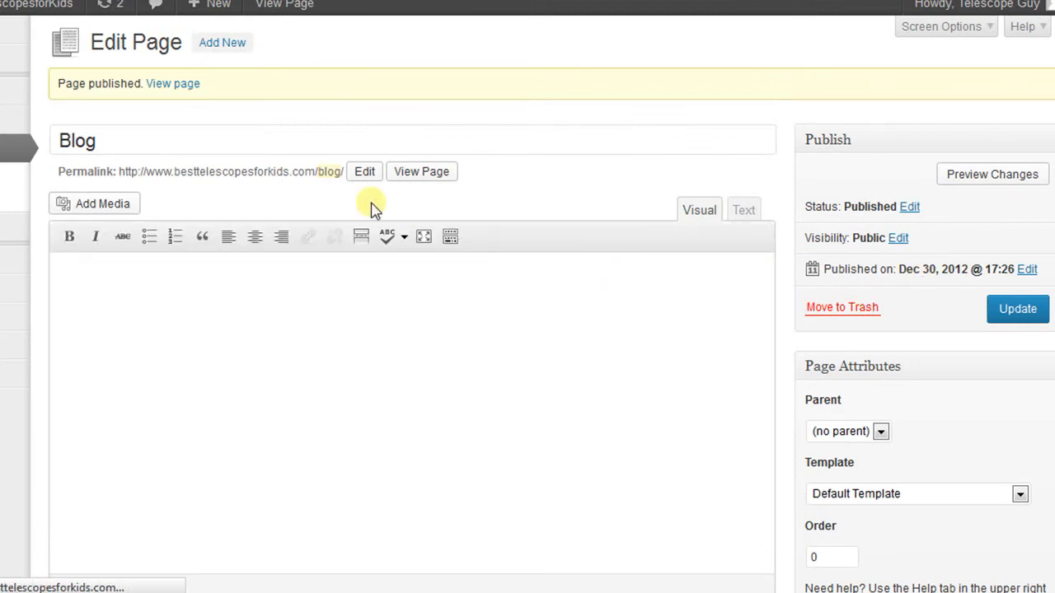
- Add a blank page titled "Contact Us" and publish it
click(215, 49)
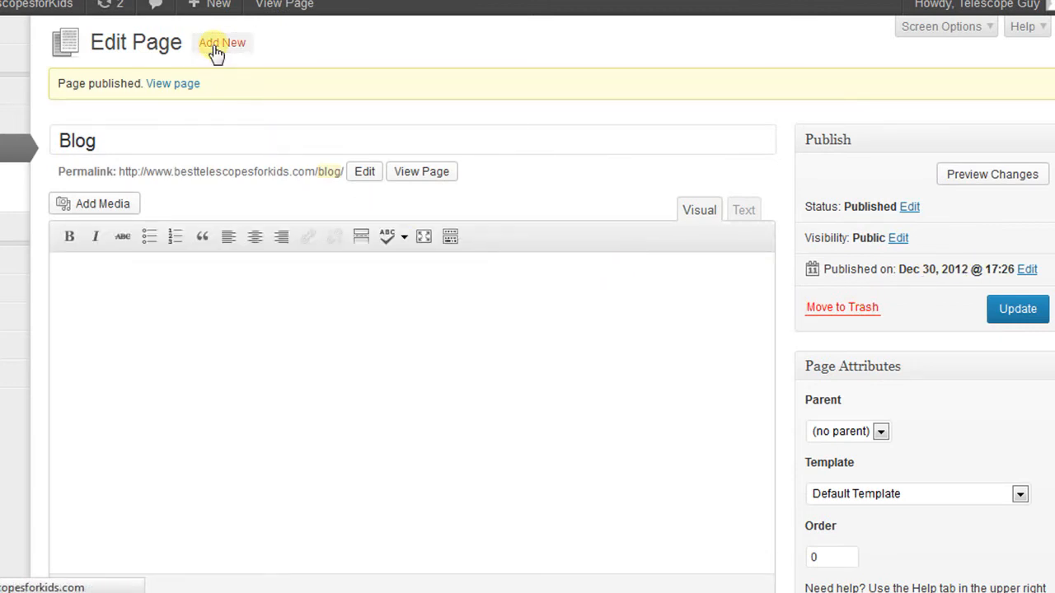
text(Contact Us)
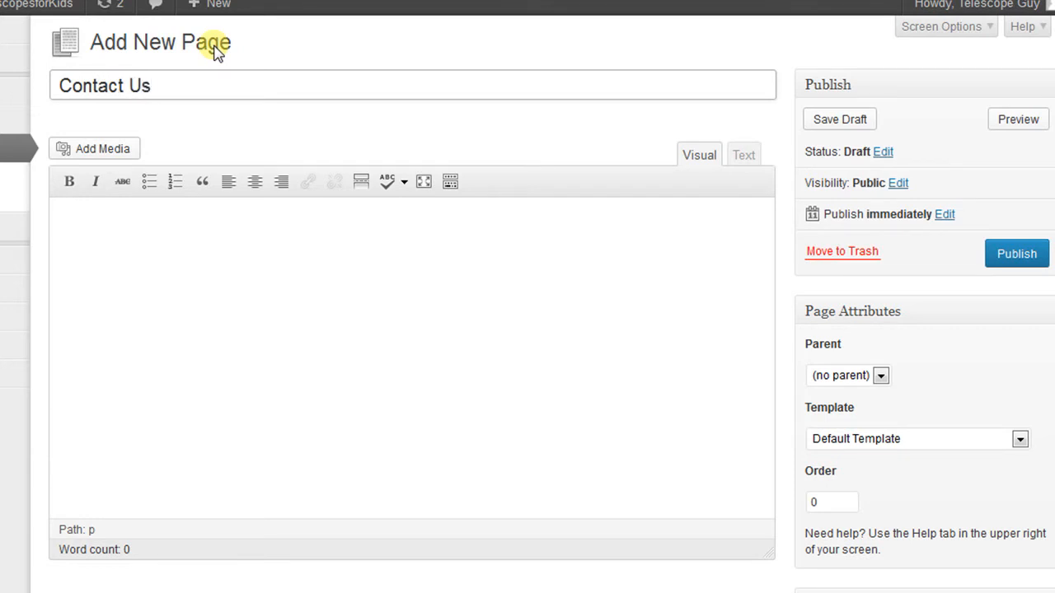
click(987, 256)
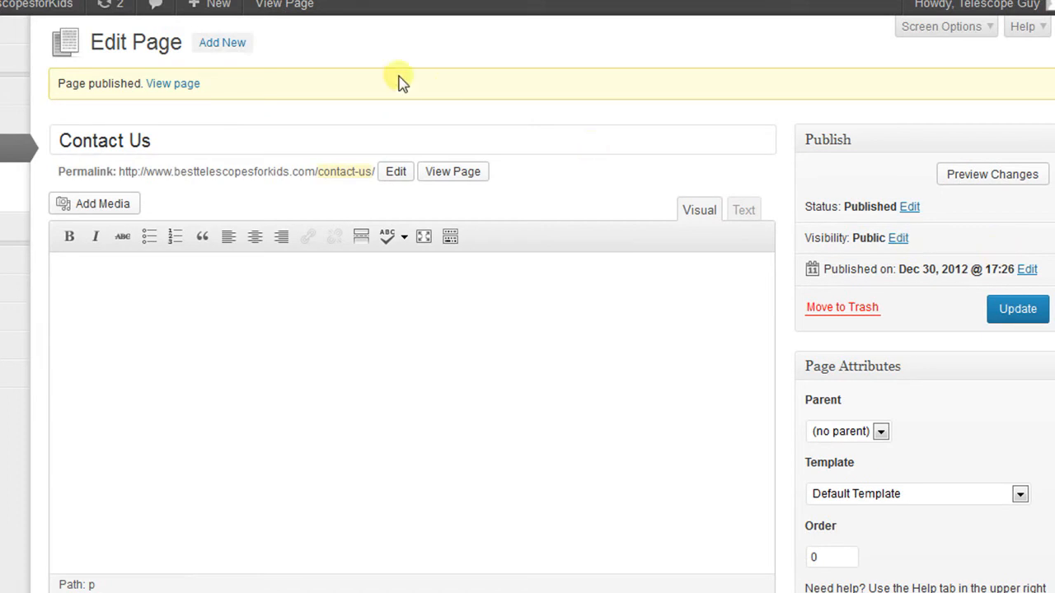
- Add a blank page titled "About Us" and publish it
click(227, 45)
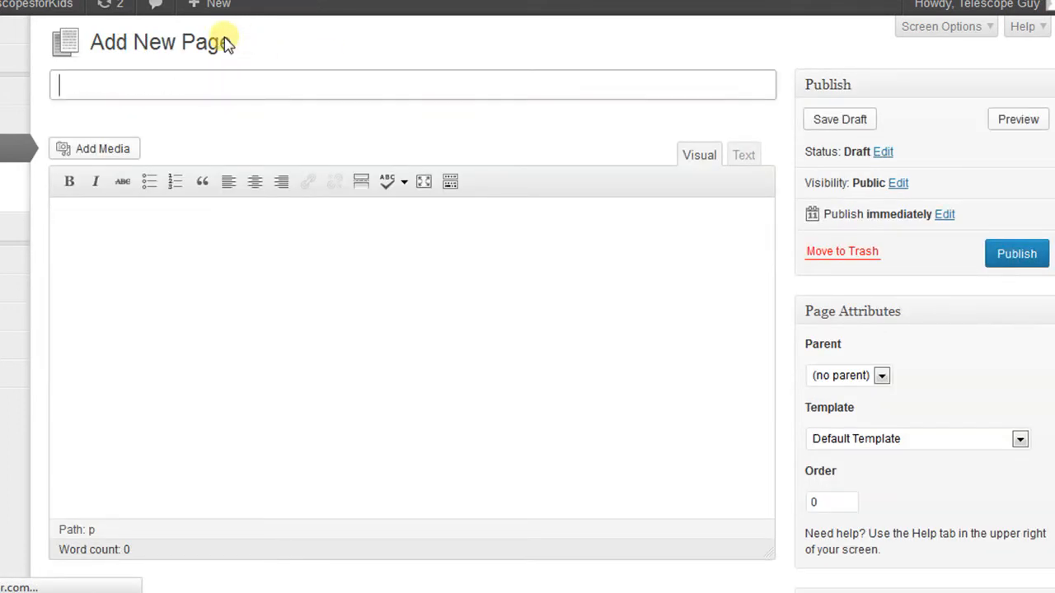
text(About US)
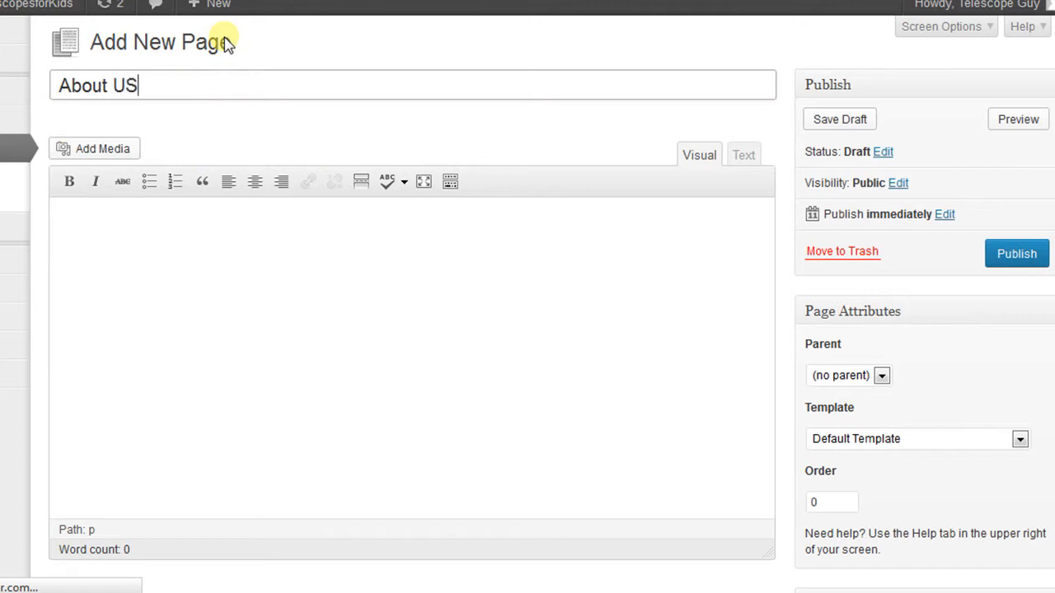
key(BackSpace)
text(s)
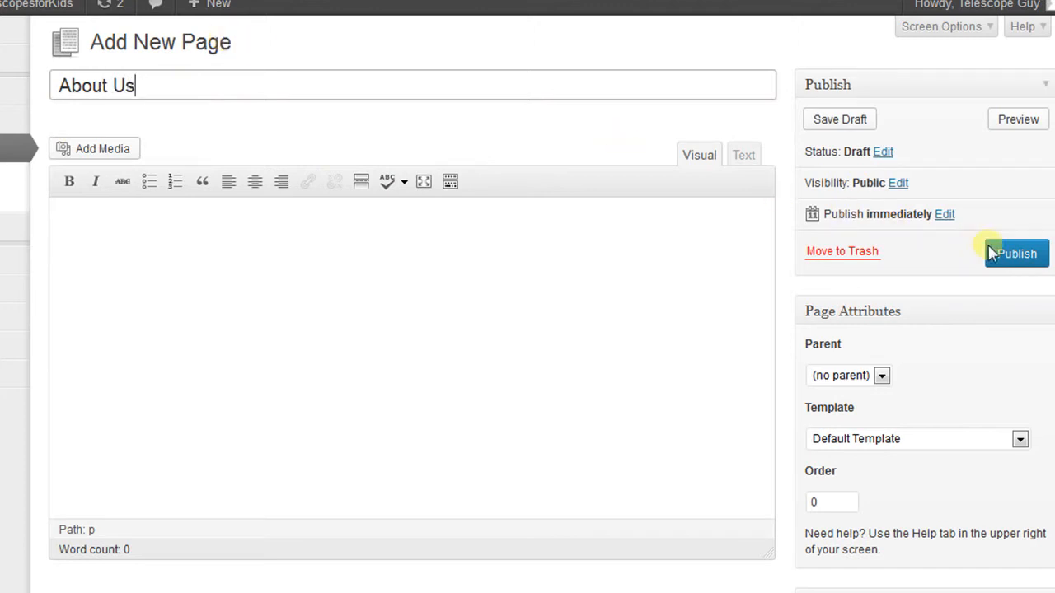
click(1019, 256)
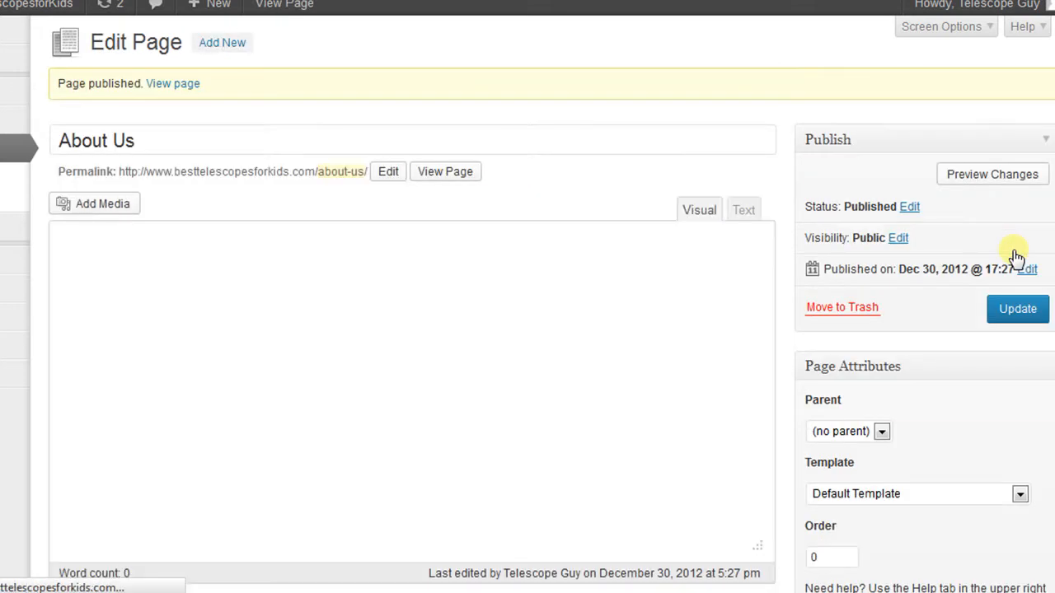
- Add a blank page titled "Privacy Policy" and publish it
click(218, 51)
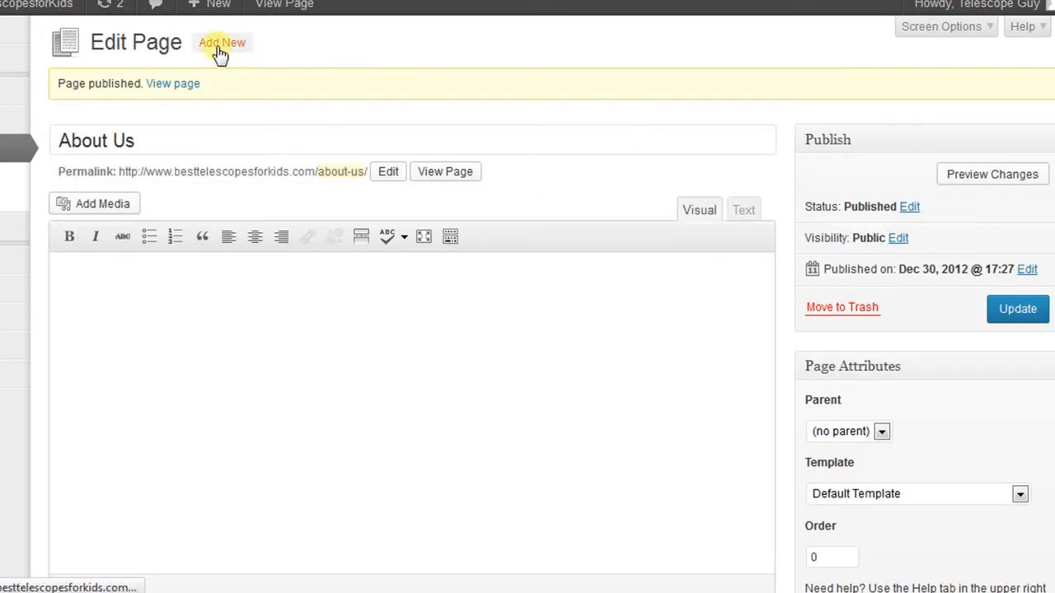
text(Pri)
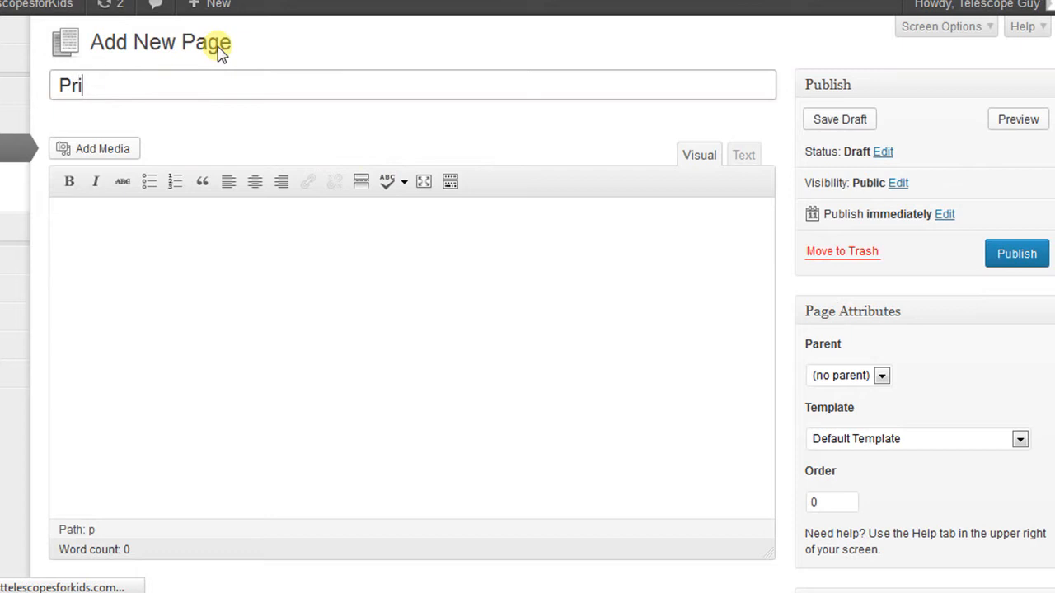
text(vacy Pol)
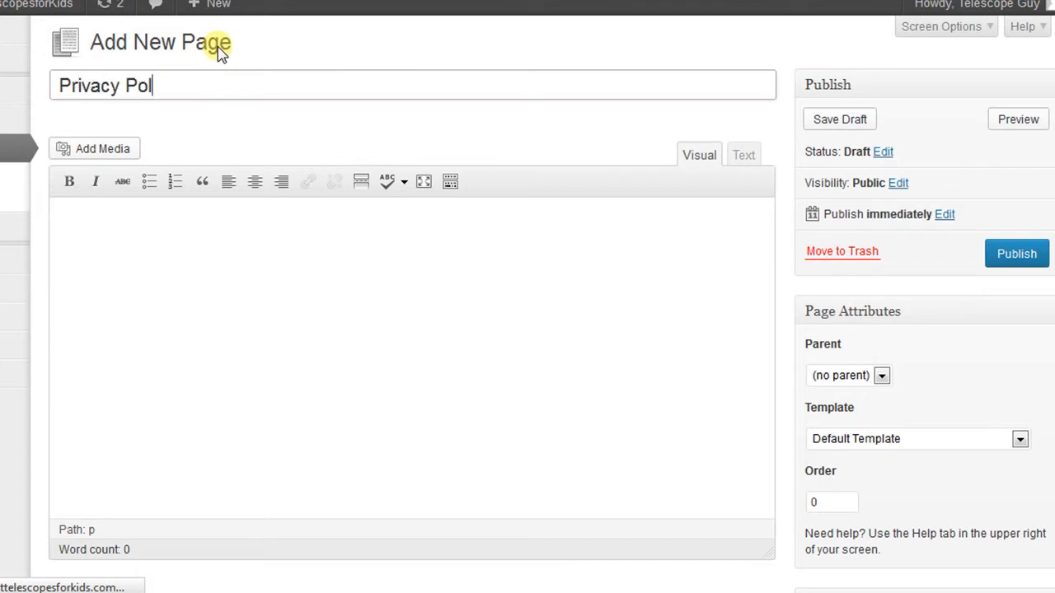
text(icy)
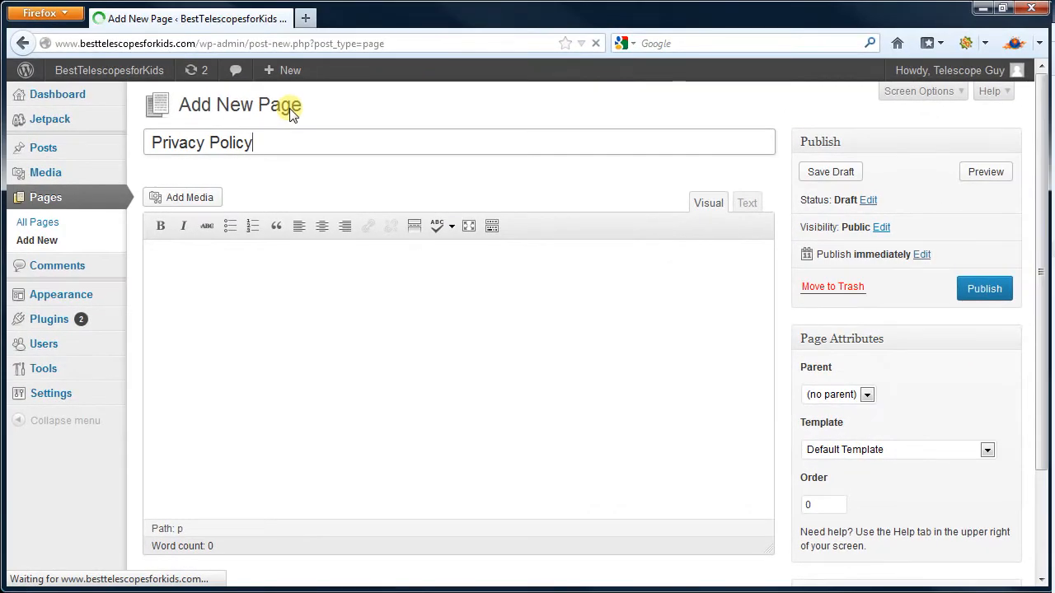
click(980, 288)
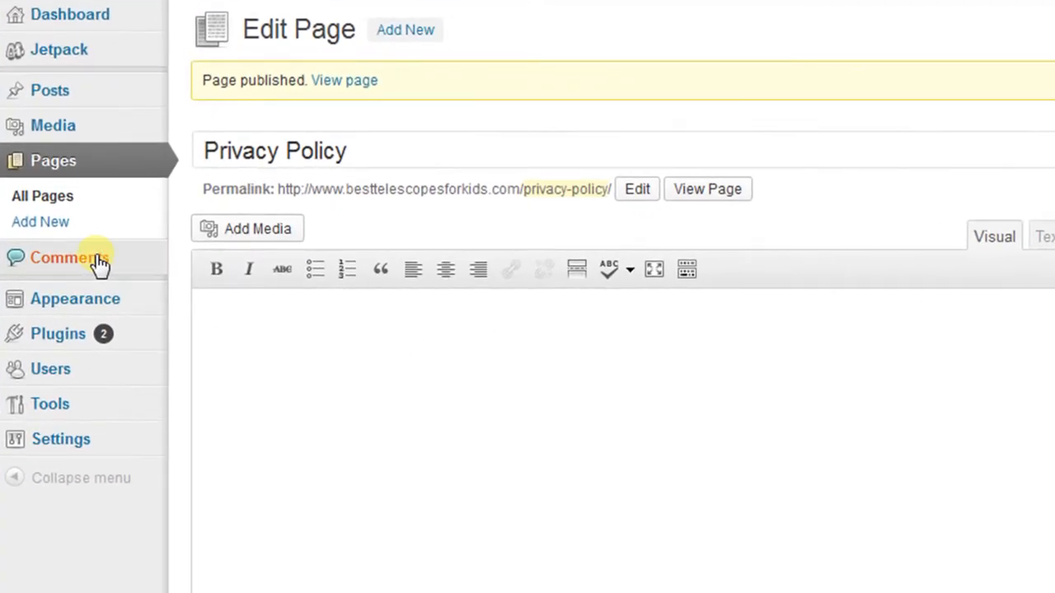
- Review the site's comments list and the current and available themes
click(99, 261)
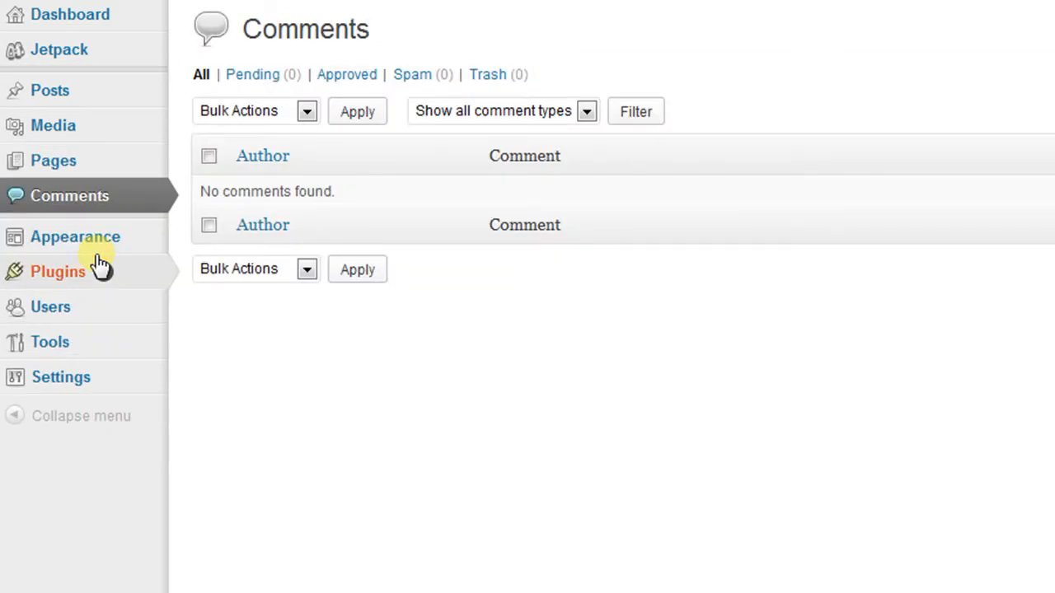
mouse_move(101, 247)
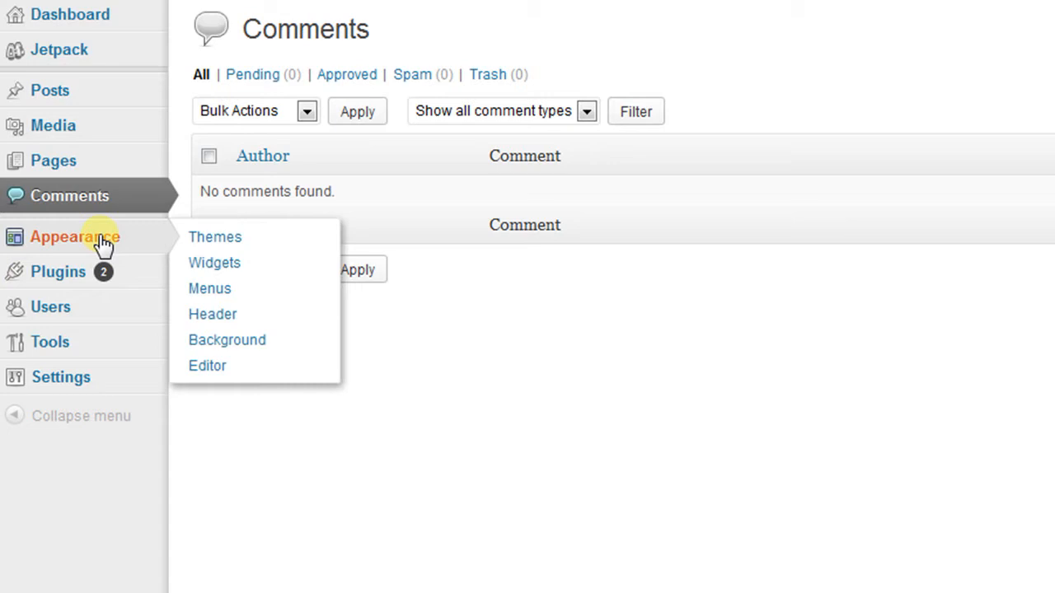
click(102, 245)
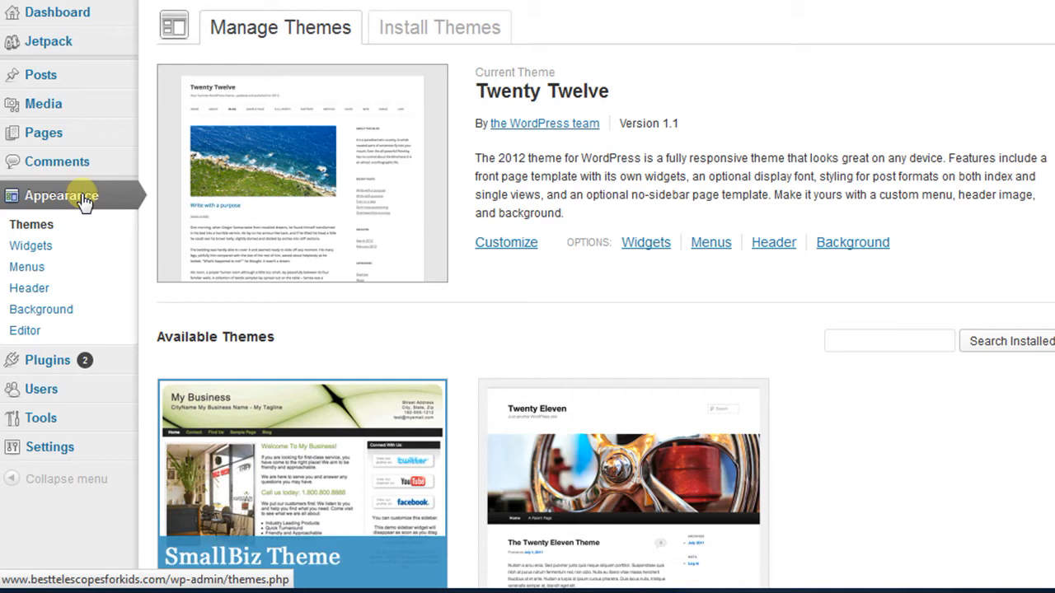
- Open the widgets management page and view the live BestTelescopesforKids site in a new browser tab
click(42, 249)
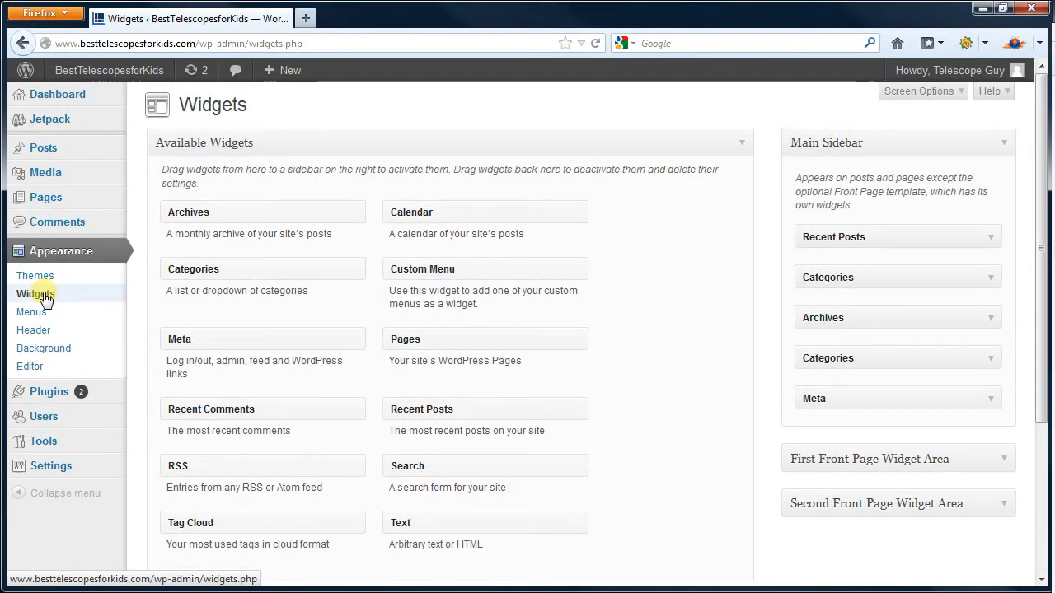
mouse_move(120, 75)
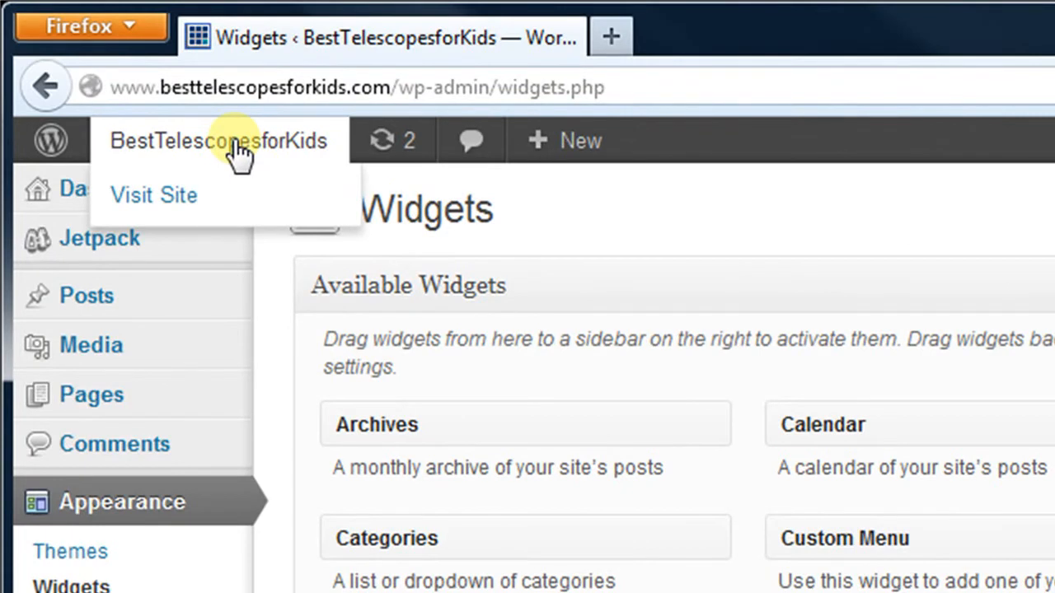
right_click(176, 201)
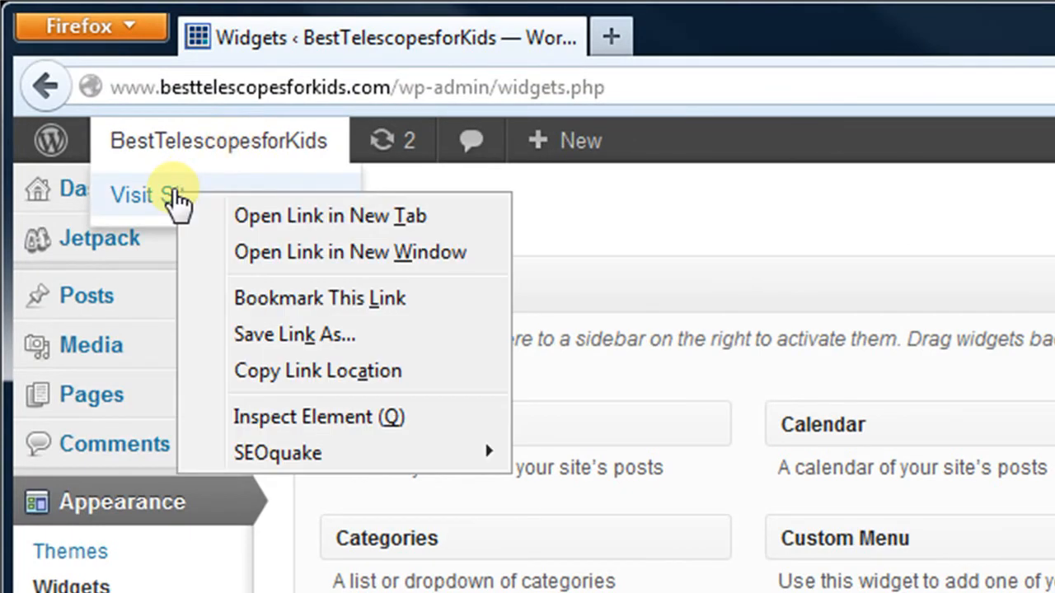
click(229, 214)
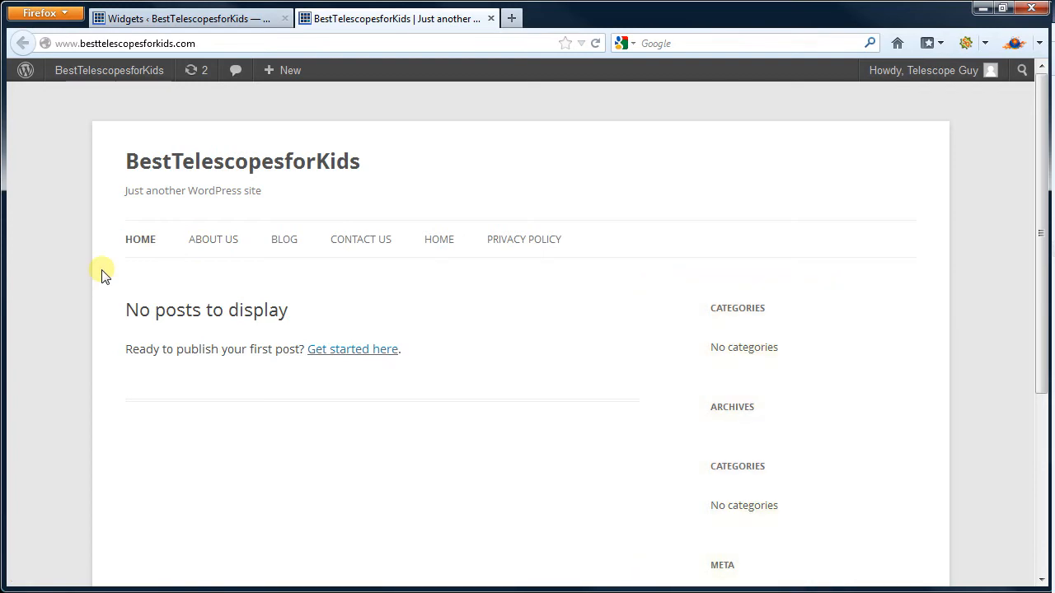
- Remove both Categories widgets, Archives and Meta from the Main Sidebar and add an empty Text widget below Recent Posts
click(140, 20)
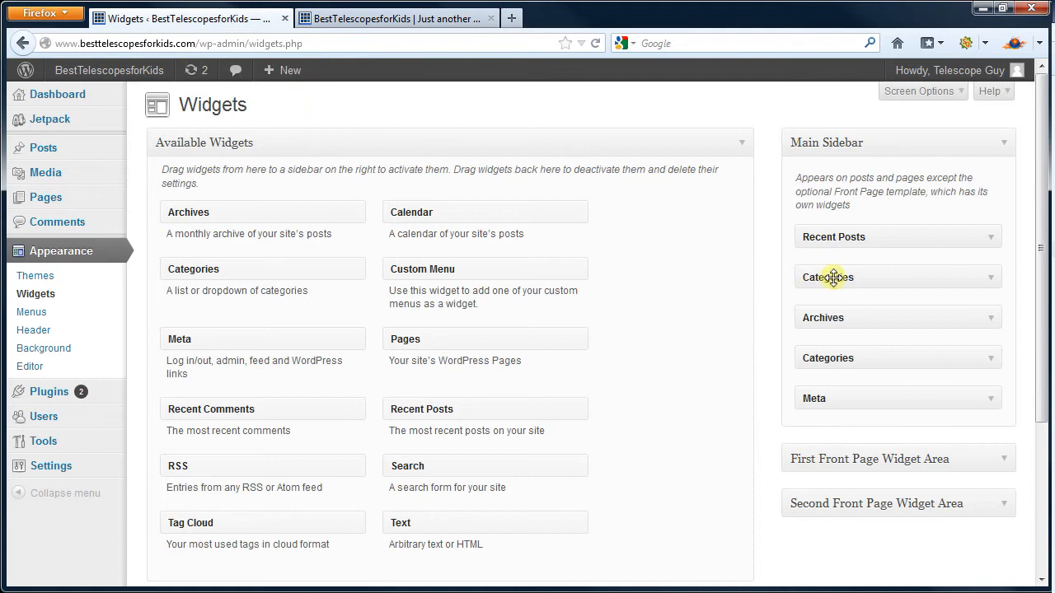
drag(822, 279, 645, 303)
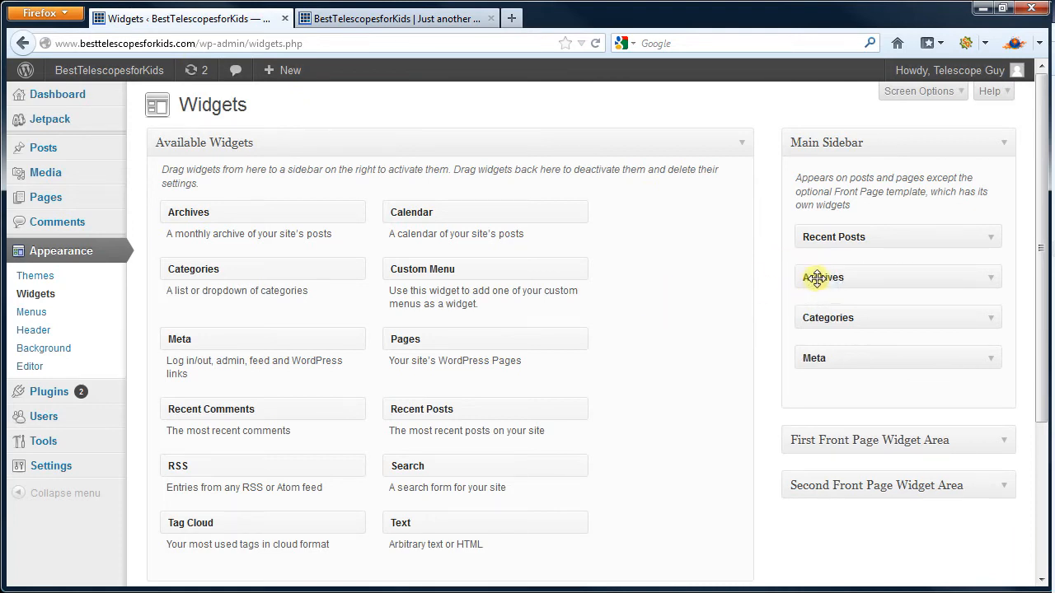
drag(816, 278, 591, 300)
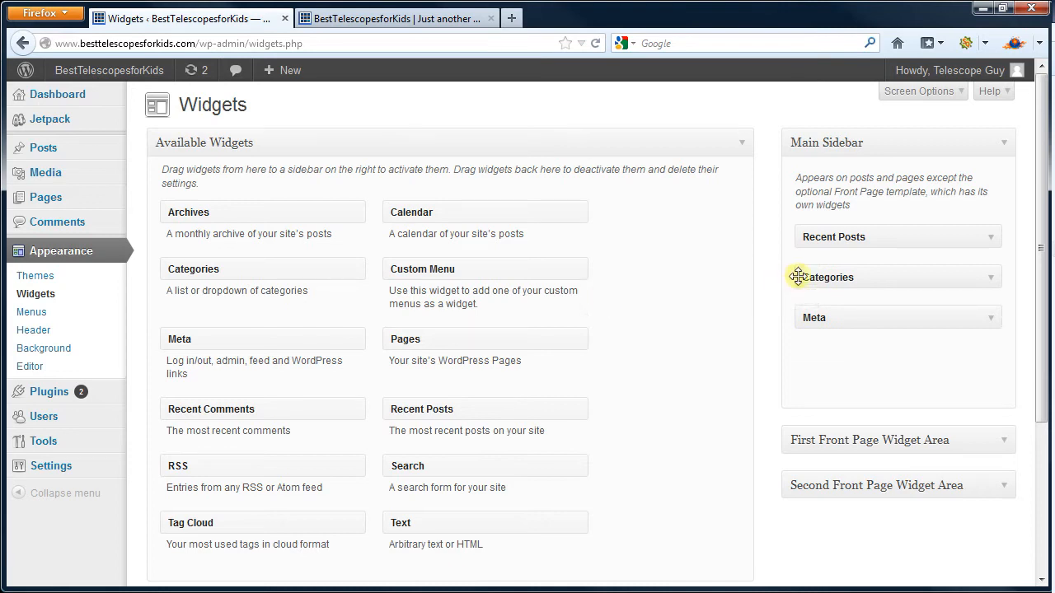
drag(812, 275, 624, 292)
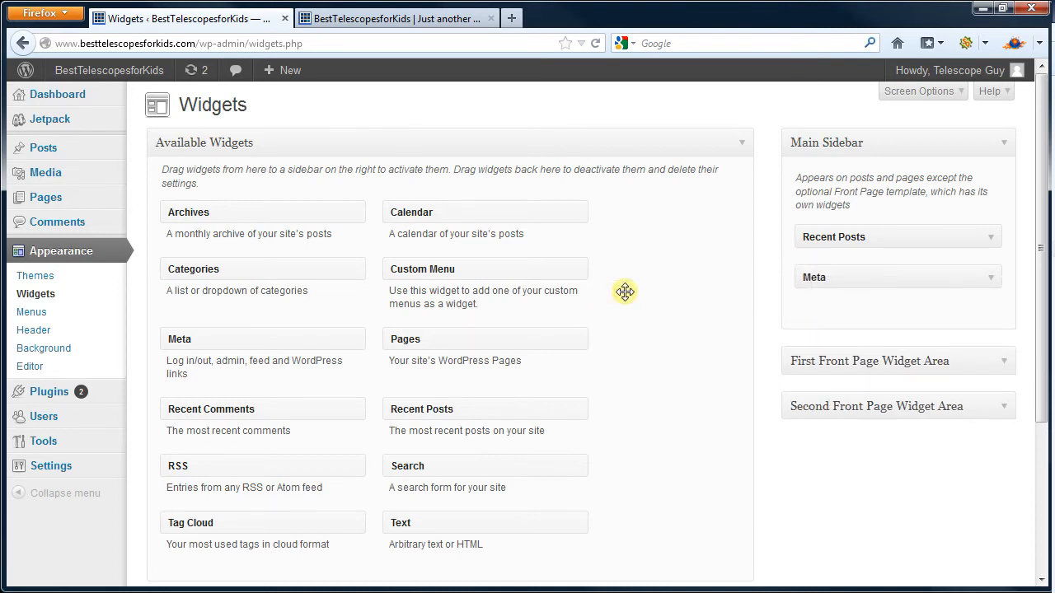
drag(841, 278, 565, 309)
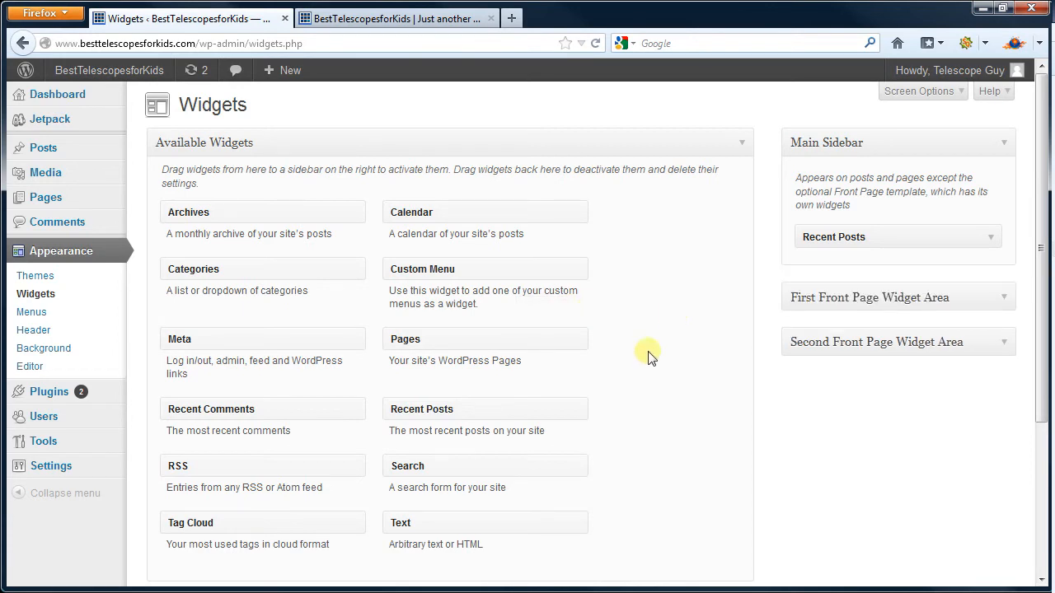
mouse_move(479, 527)
mouse_down()
mouse_move(631, 519)
mouse_move(786, 268)
mouse_move(859, 259)
mouse_move(897, 277)
mouse_up()
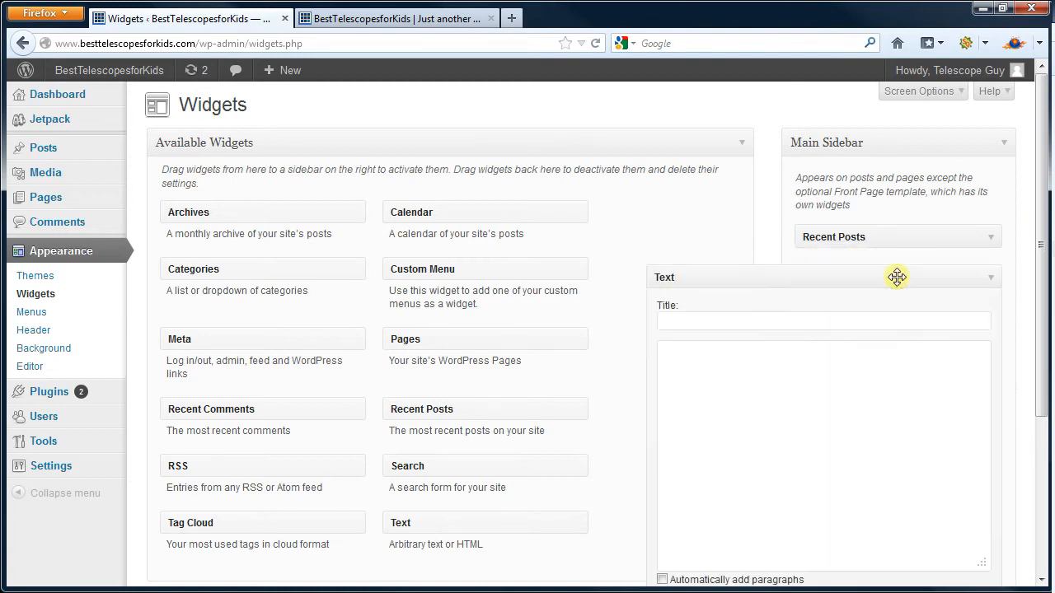
click(988, 281)
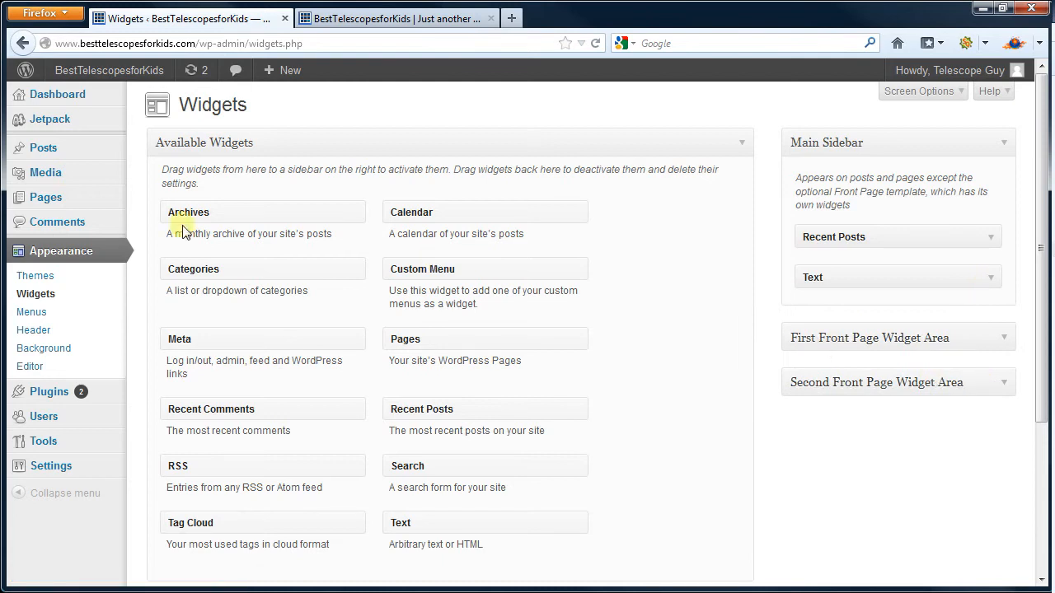
- Create a custom navigation menu named "Main Menu"
click(22, 316)
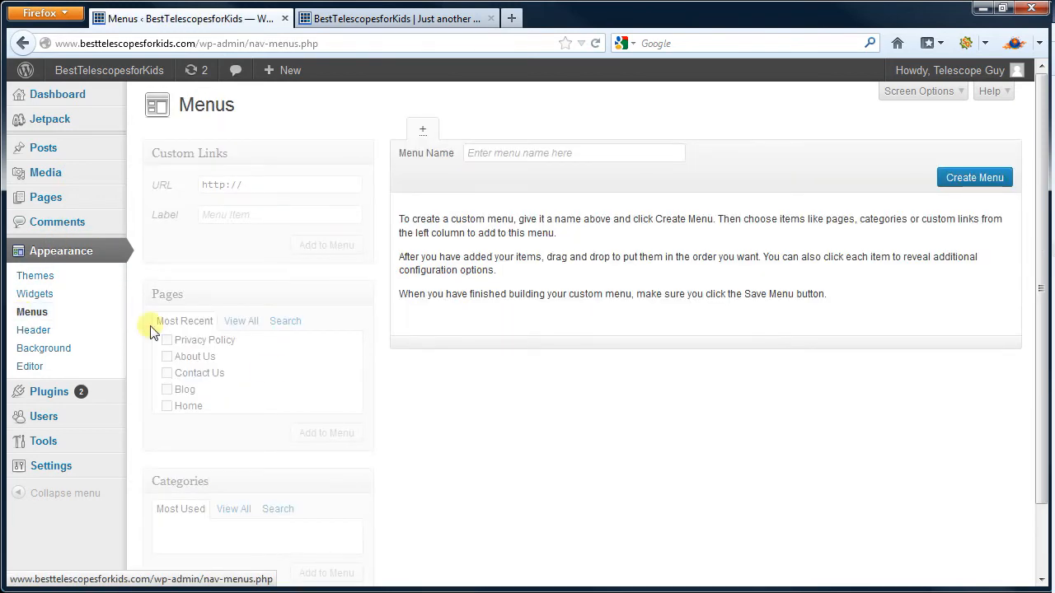
click(515, 153)
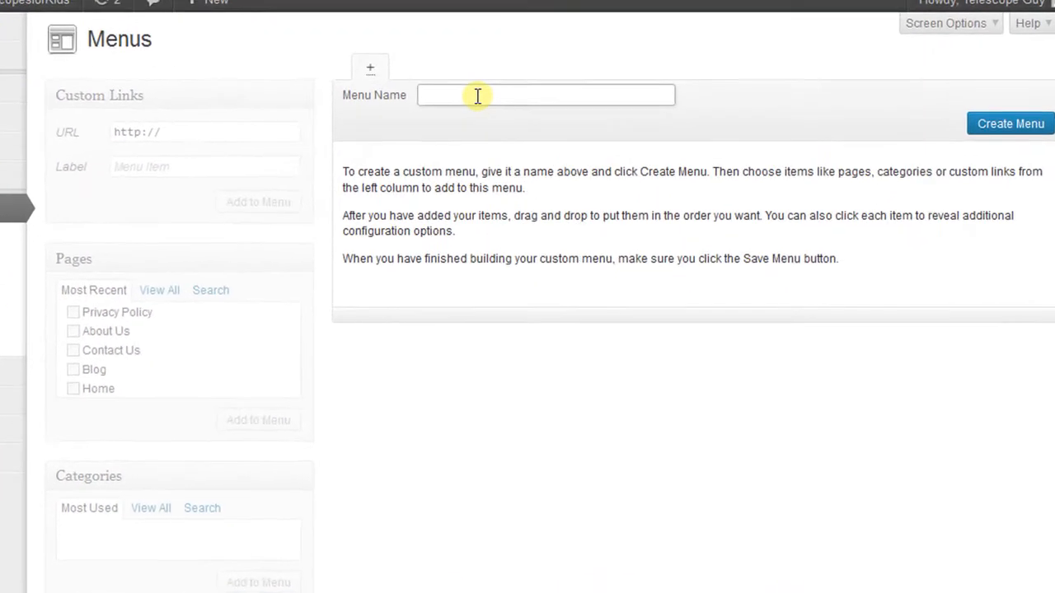
text(Main M)
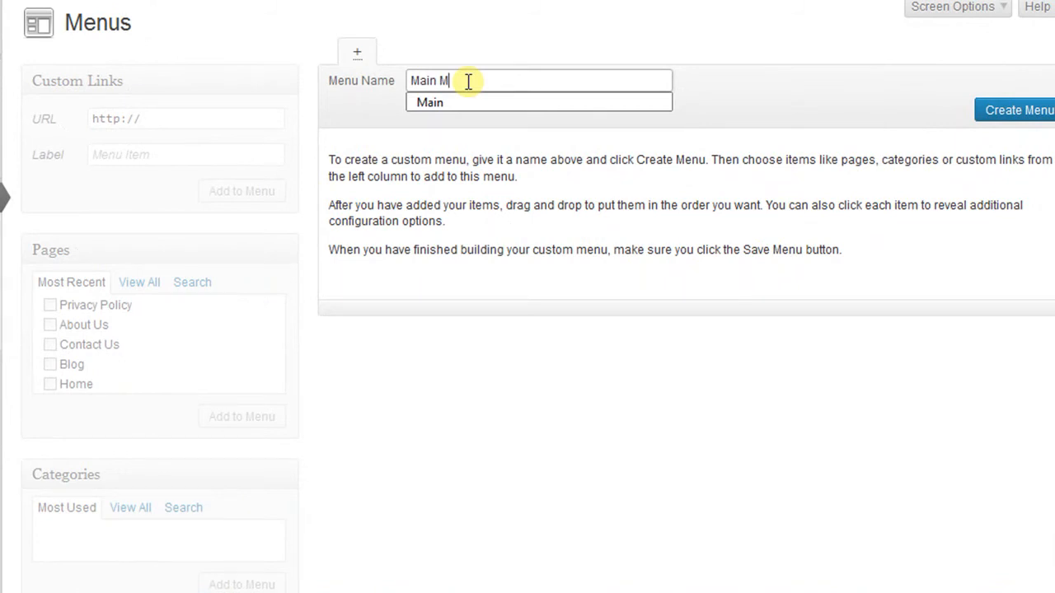
text(enu)
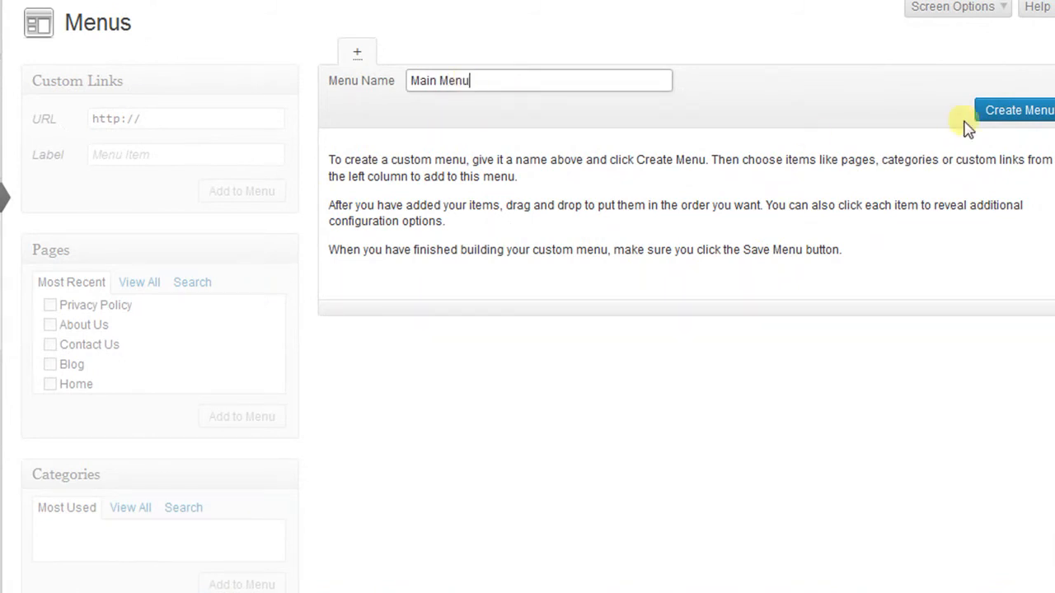
click(993, 112)
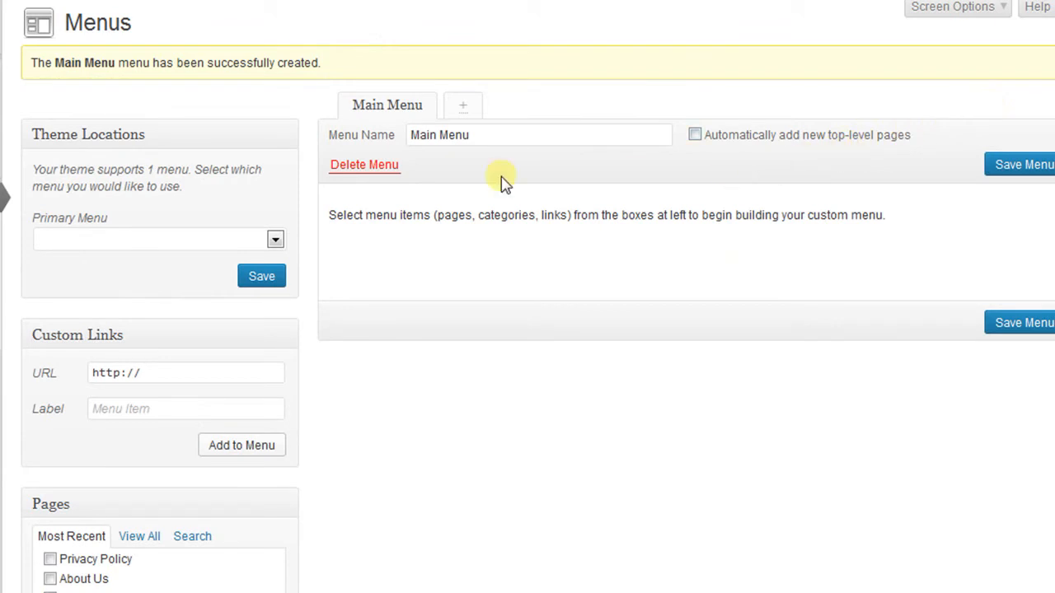
- Assign Main Menu as the theme's Primary Menu and save the theme location
click(275, 239)
click(200, 272)
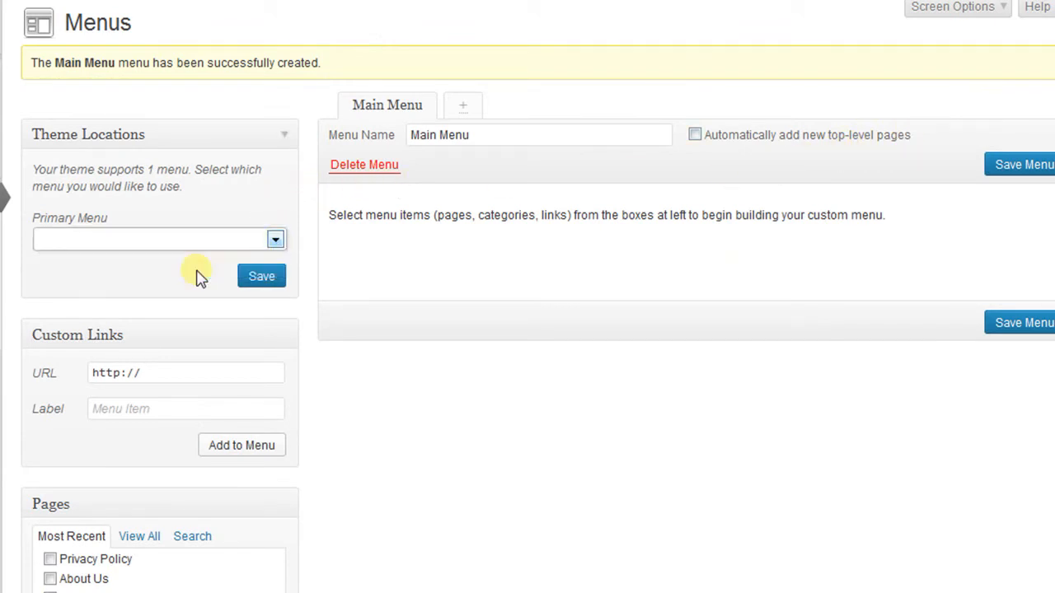
click(254, 280)
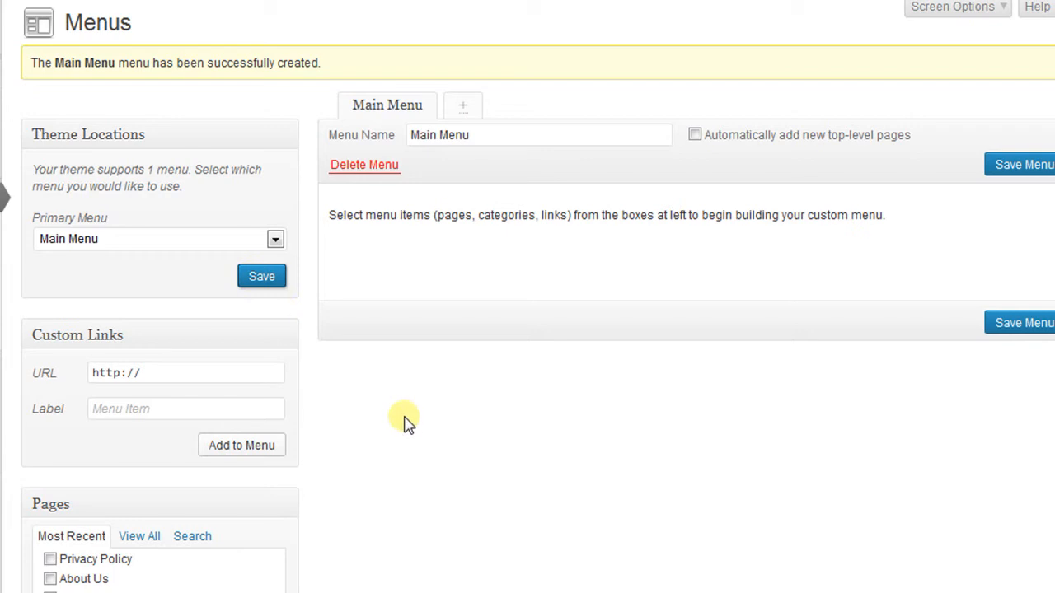
- Add the Privacy Policy, About Us, Contact Us, Blog and Home pages to Main Menu
scroll(404, 423, down, 2)
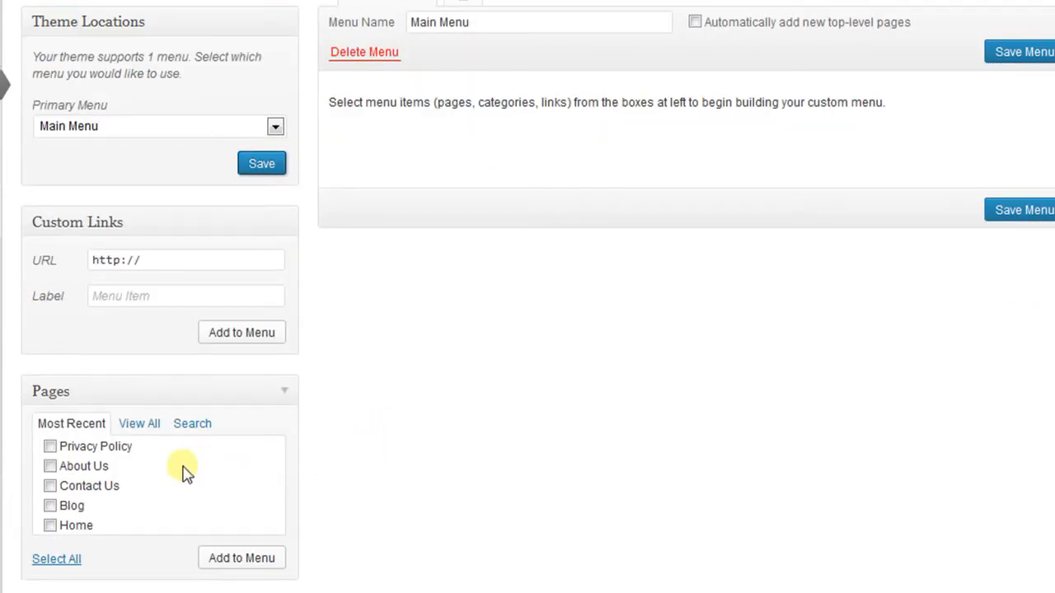
click(49, 446)
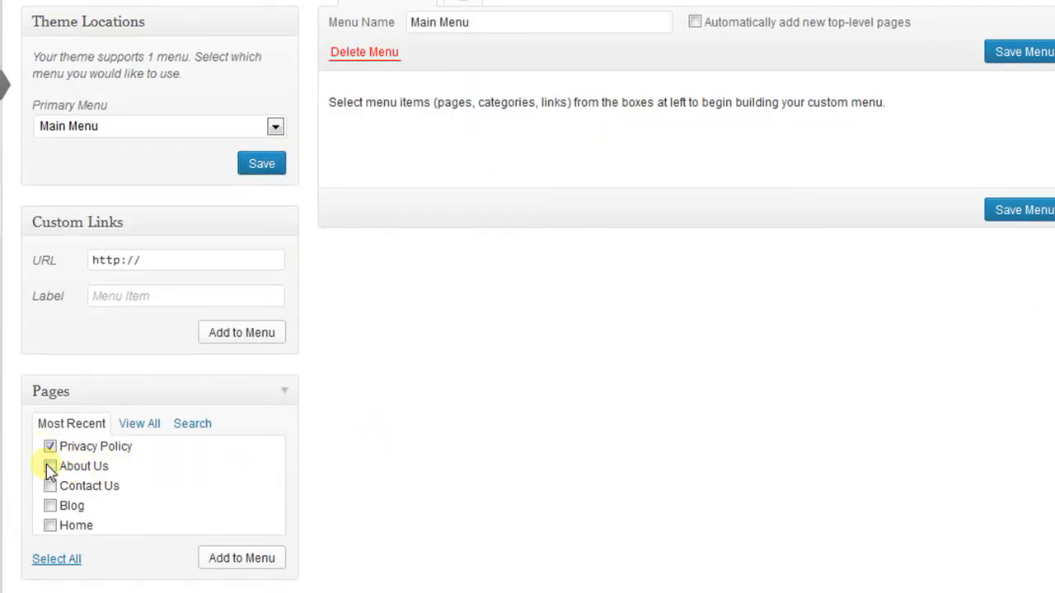
click(49, 467)
click(49, 486)
click(50, 506)
click(239, 558)
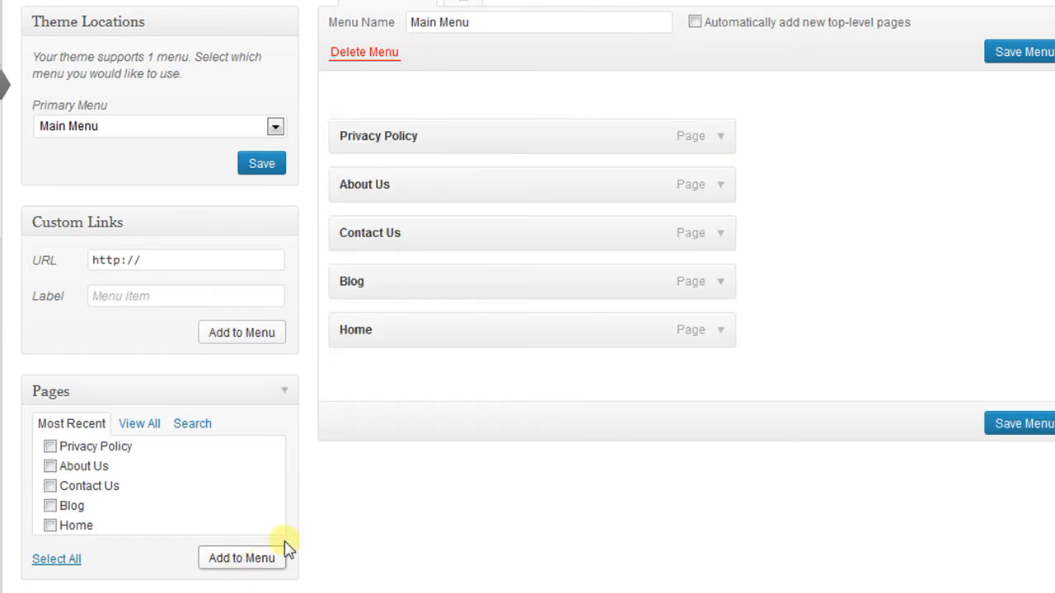
- Reorder Main Menu as Home, Blog, About Us, Contact Us, with Privacy Policy nested under Contact Us, and save it
drag(401, 332, 397, 132)
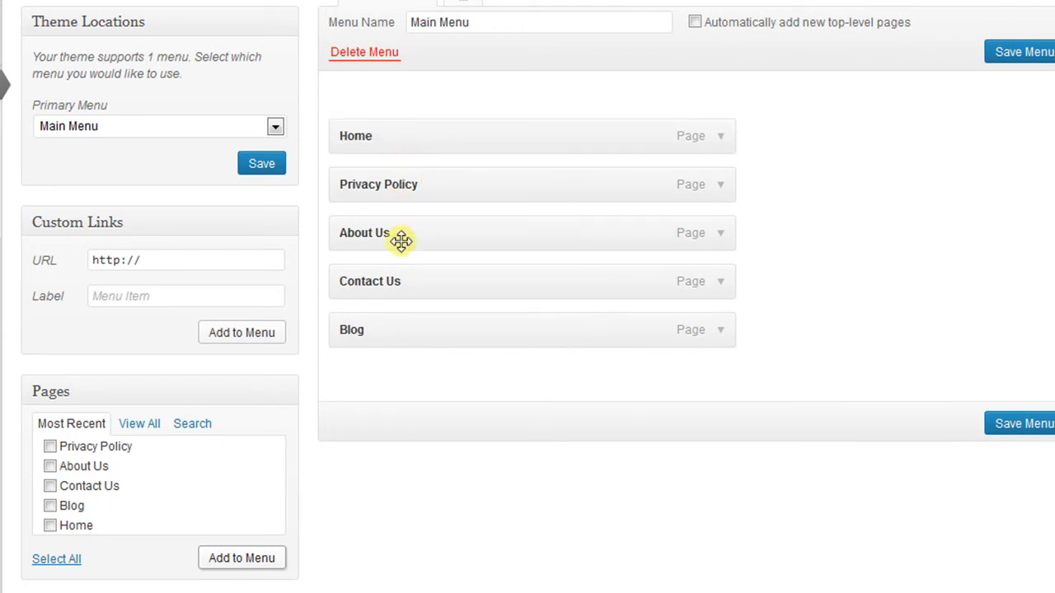
drag(384, 320, 391, 172)
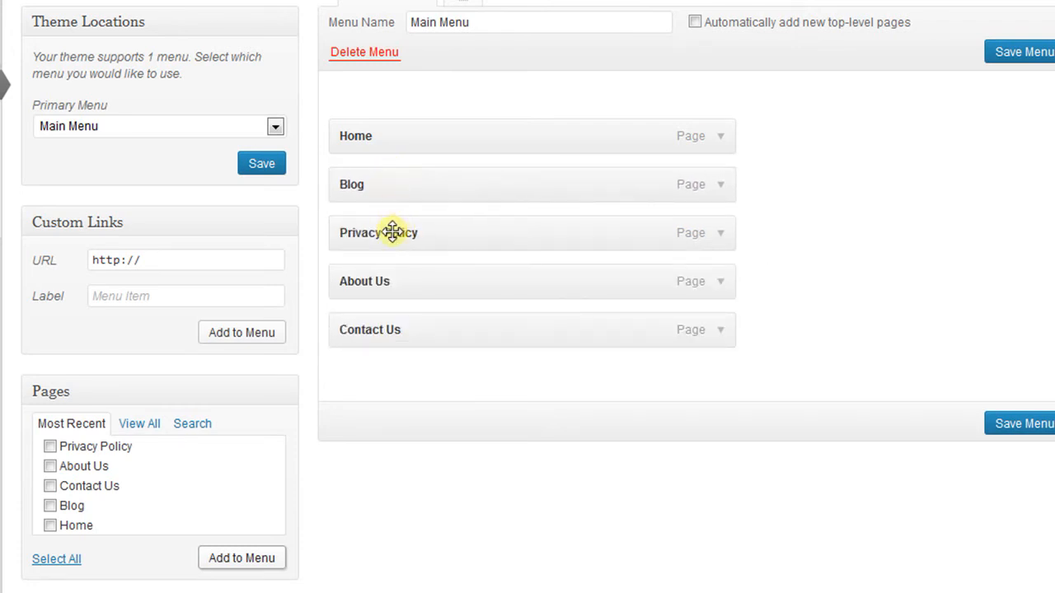
drag(393, 232, 433, 325)
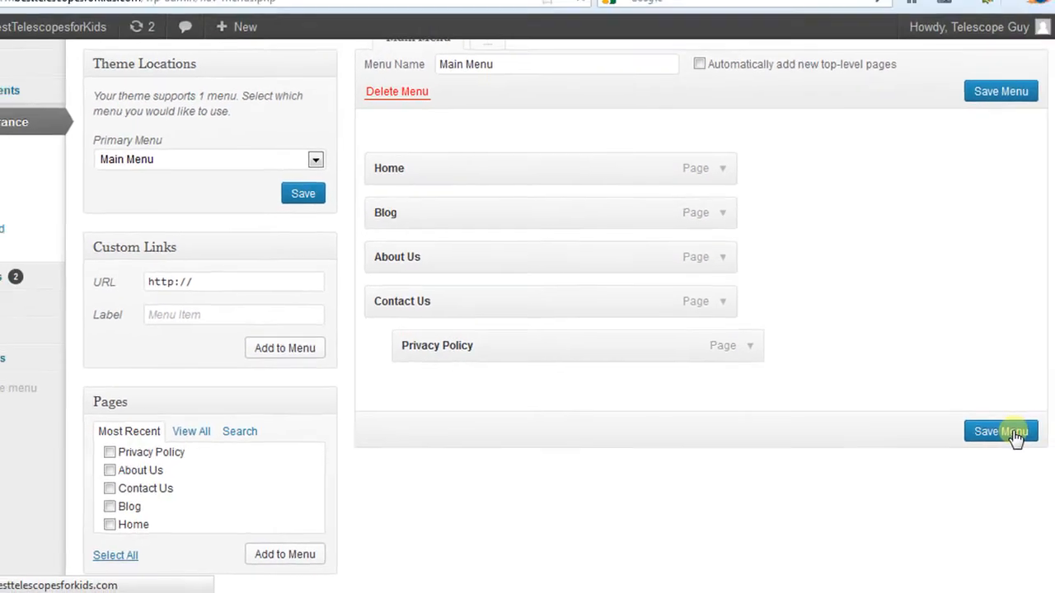
click(1013, 435)
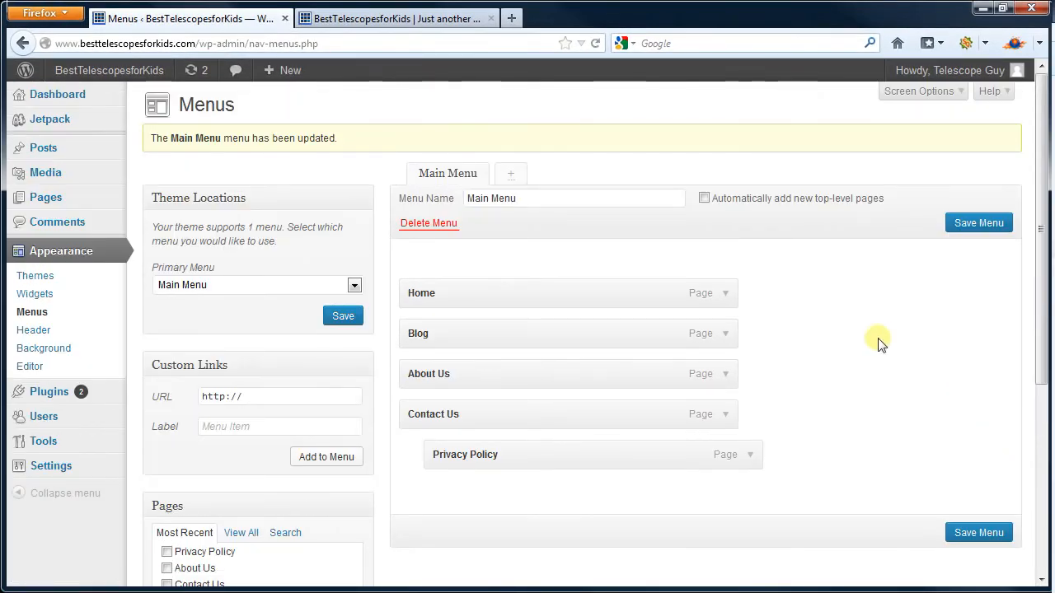
- Reload the live site and check its navigation menu, including the submenu under Contact Us
click(418, 25)
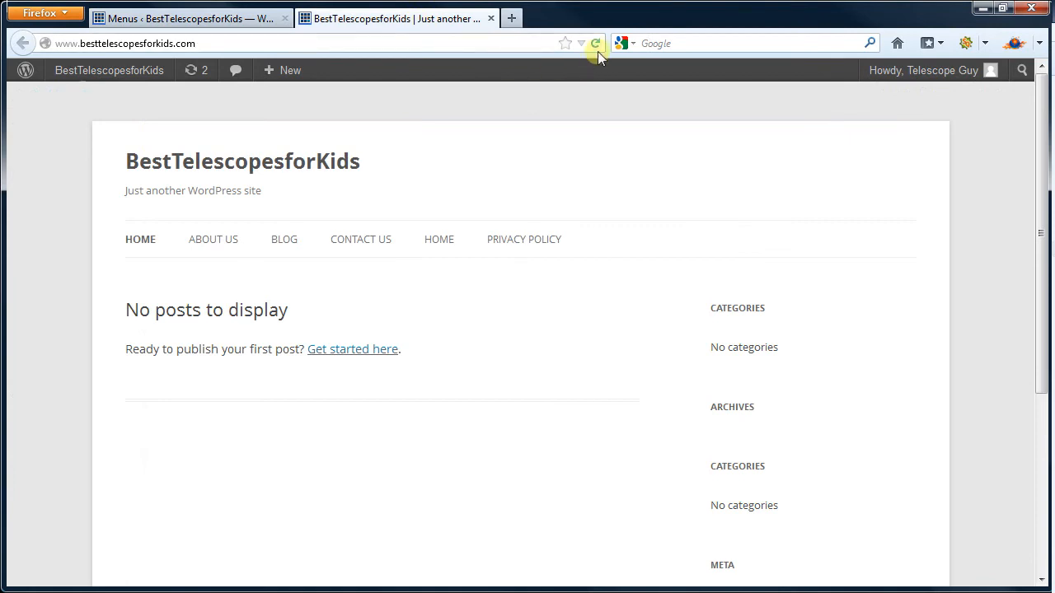
click(596, 47)
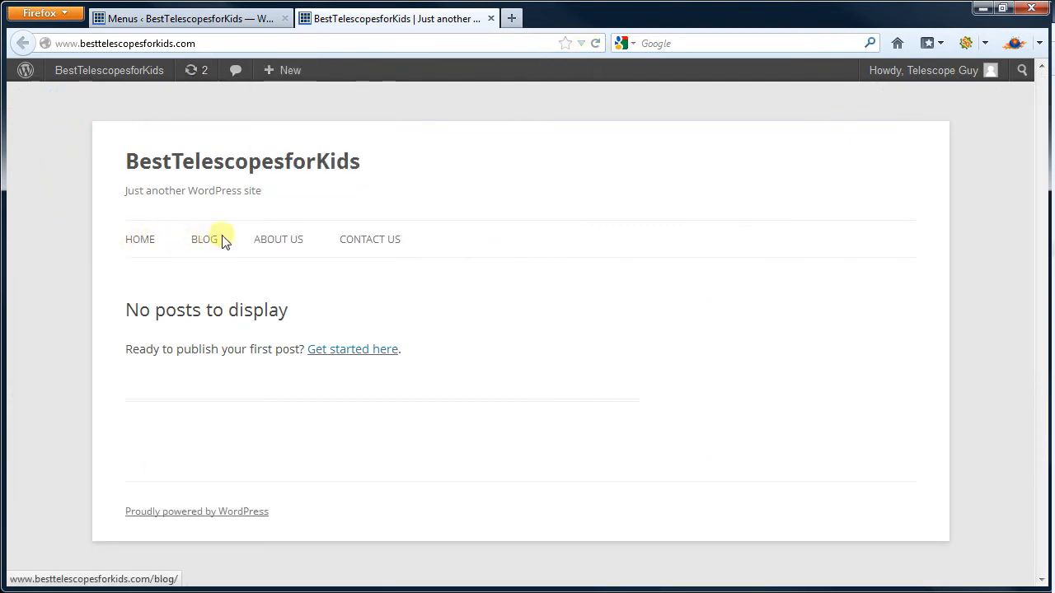
mouse_move(367, 240)
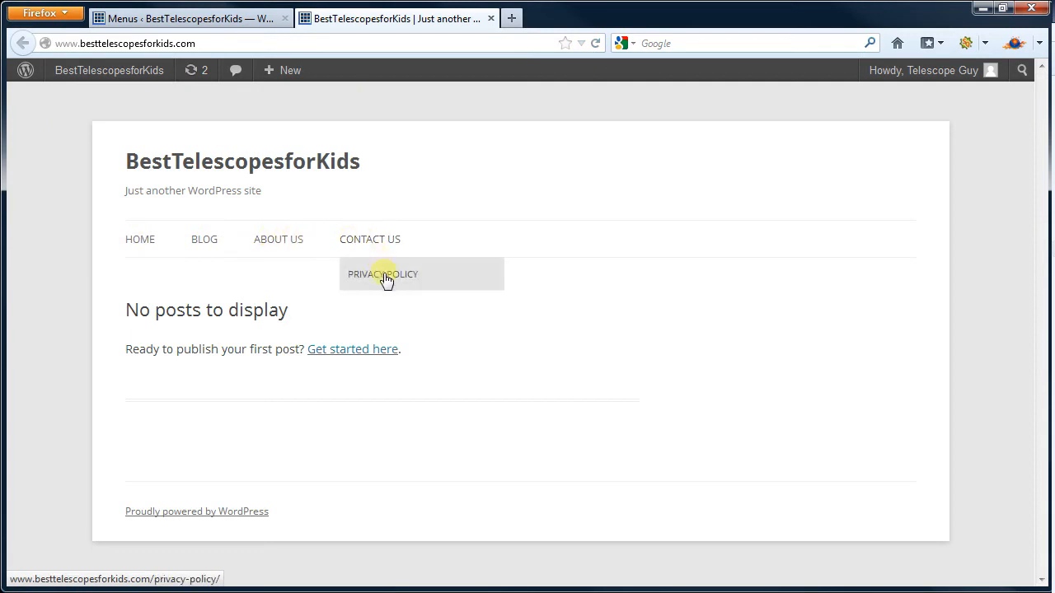
- Review the custom header options in the admin area and compare the custom background settings with the live site
click(243, 20)
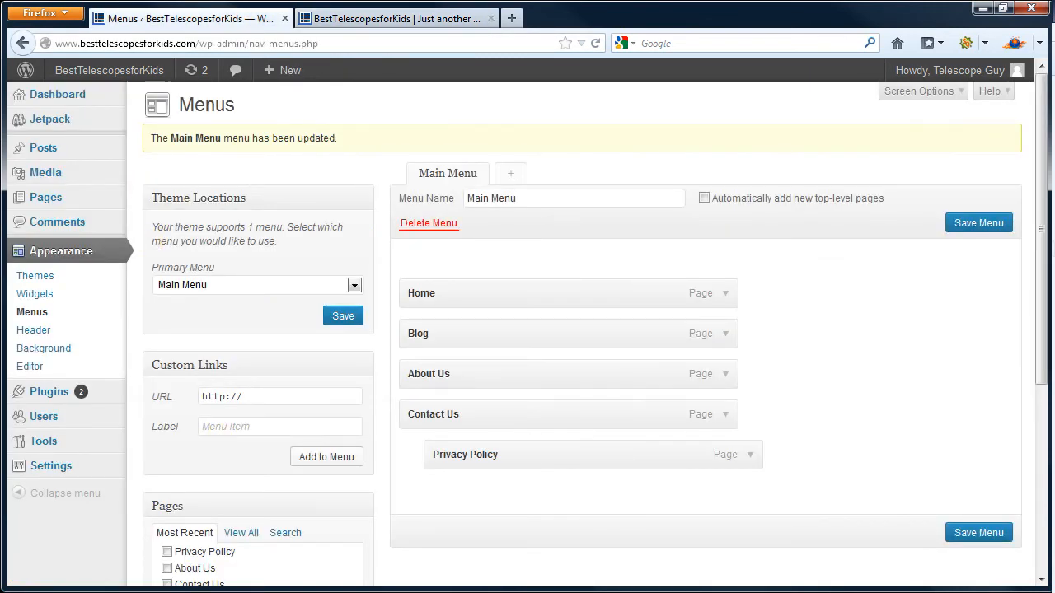
click(42, 332)
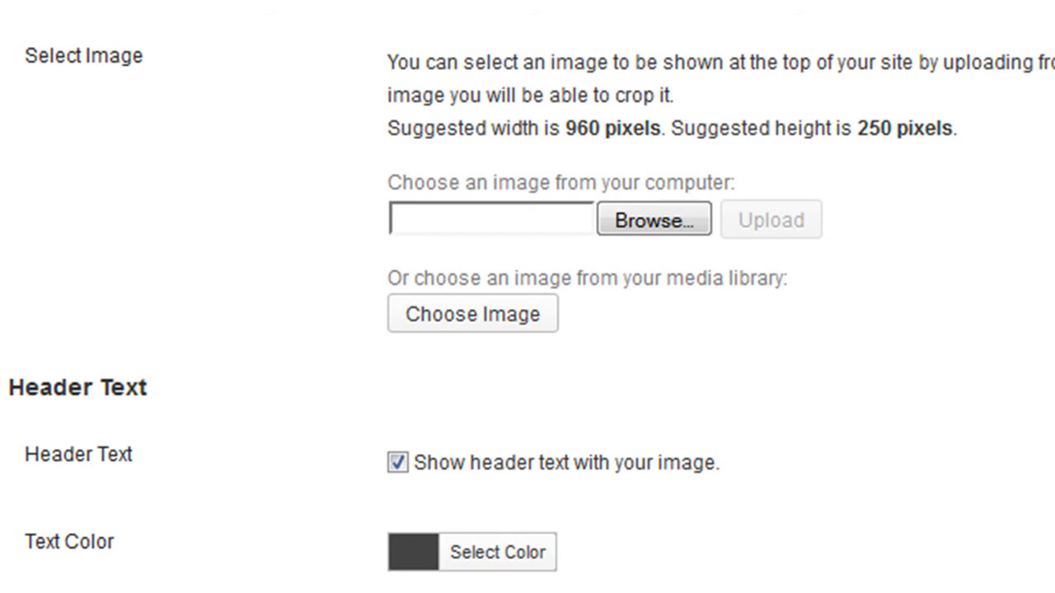
click(64, 353)
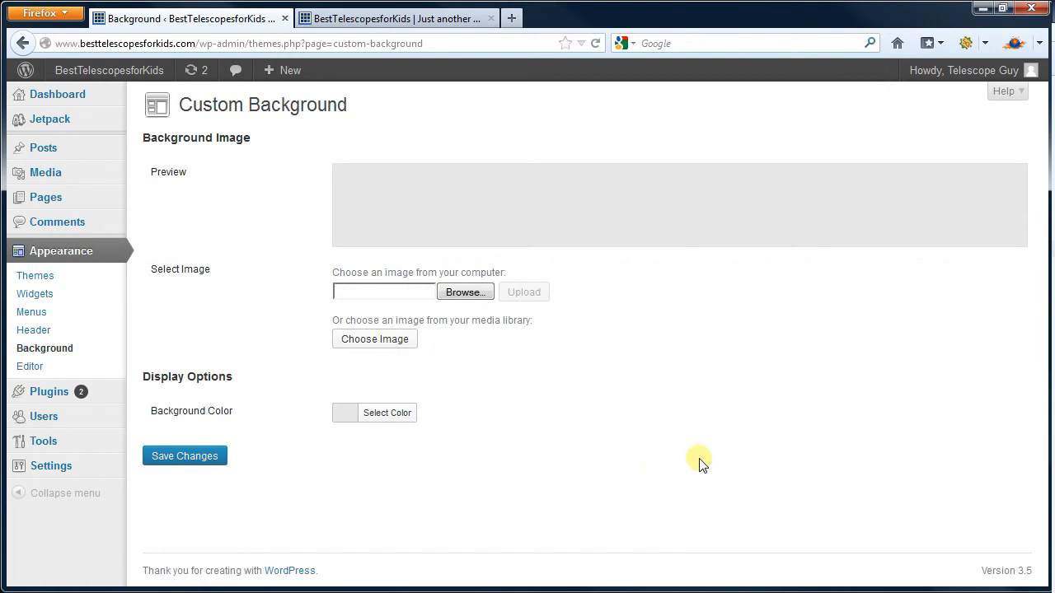
click(384, 18)
click(199, 20)
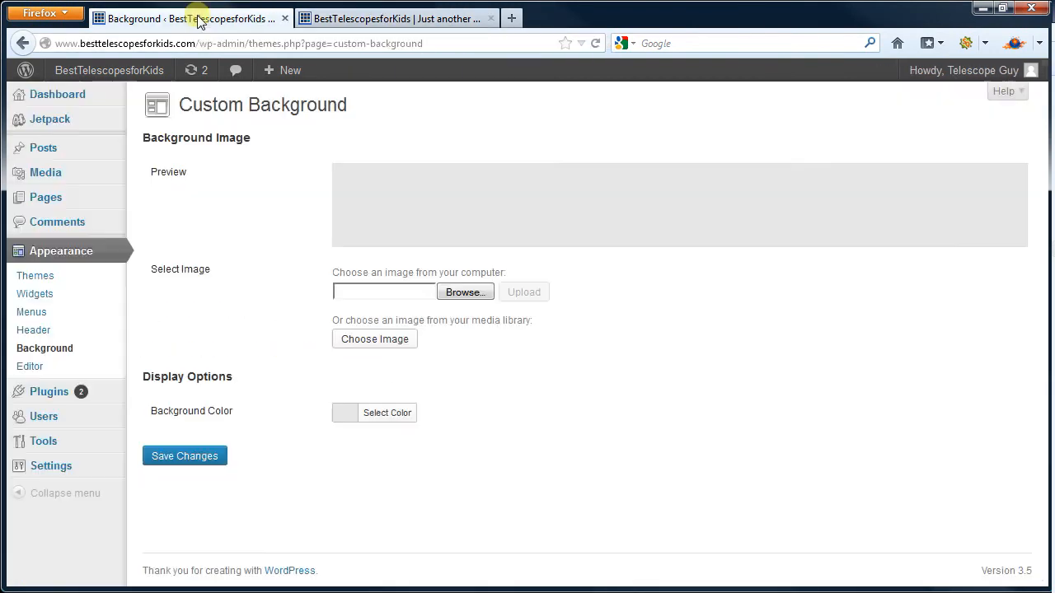
- Set the site's background color to light blue #bddeed and save the changes
click(403, 416)
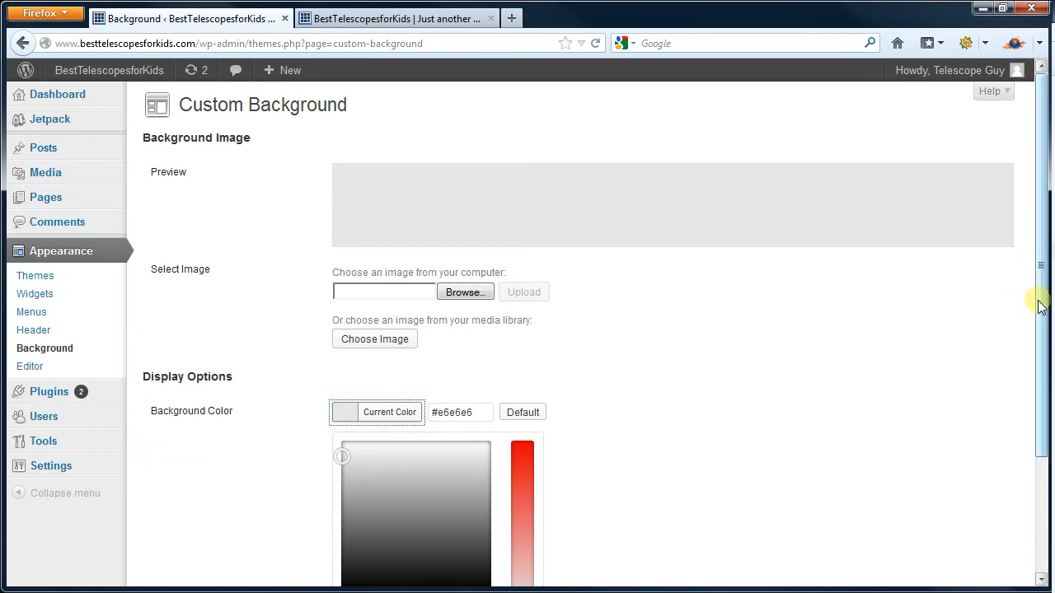
drag(1040, 306, 1040, 366)
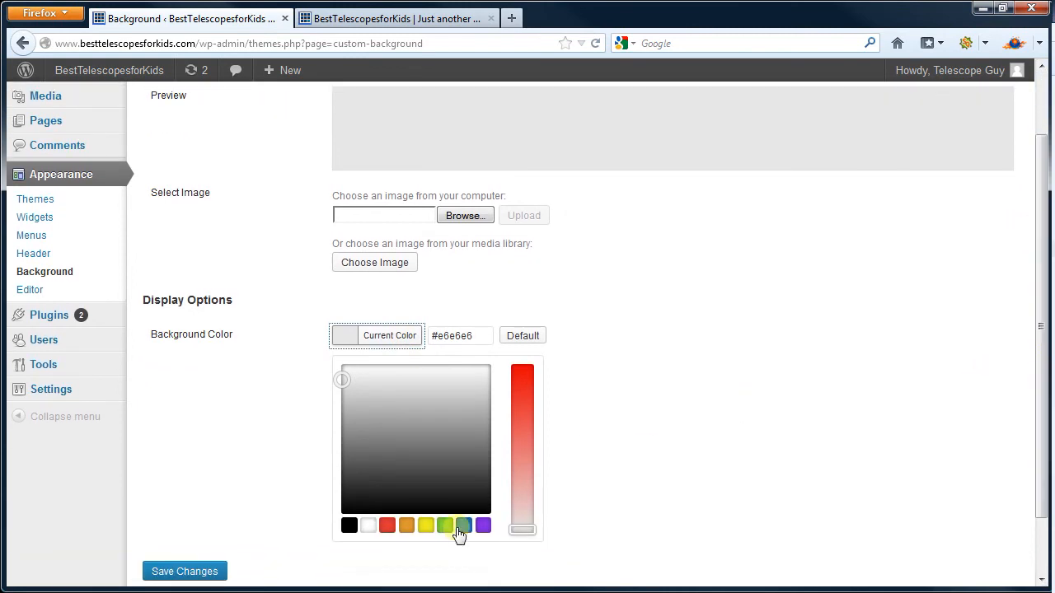
click(461, 528)
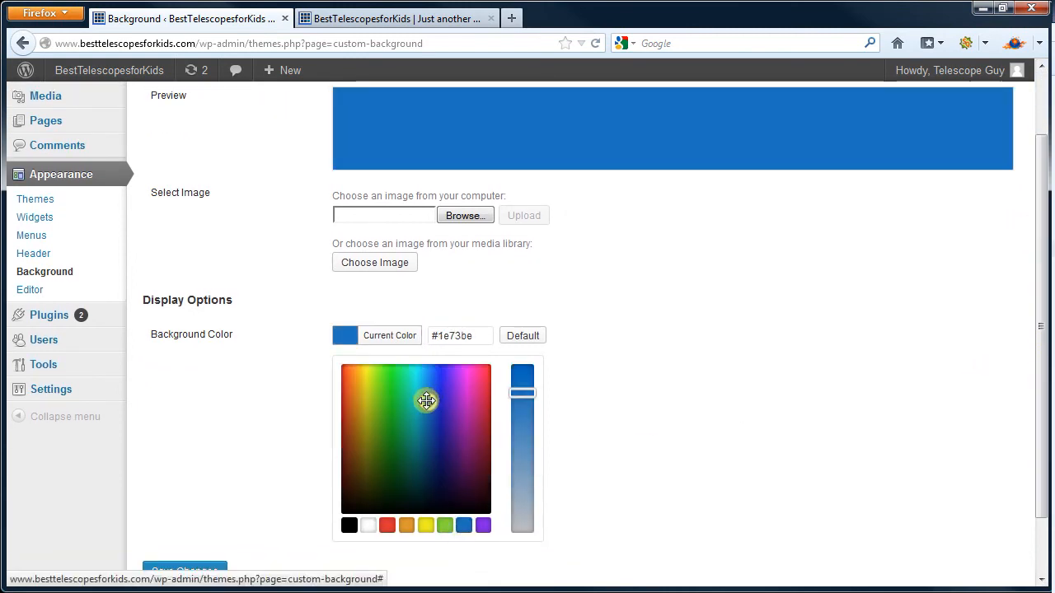
drag(426, 400, 421, 376)
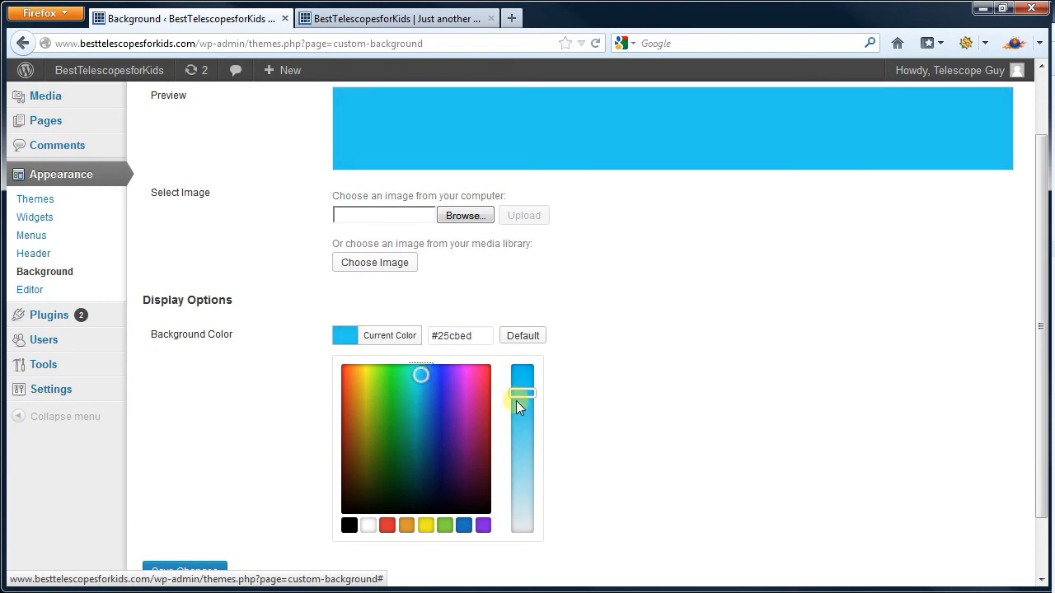
drag(520, 391, 534, 499)
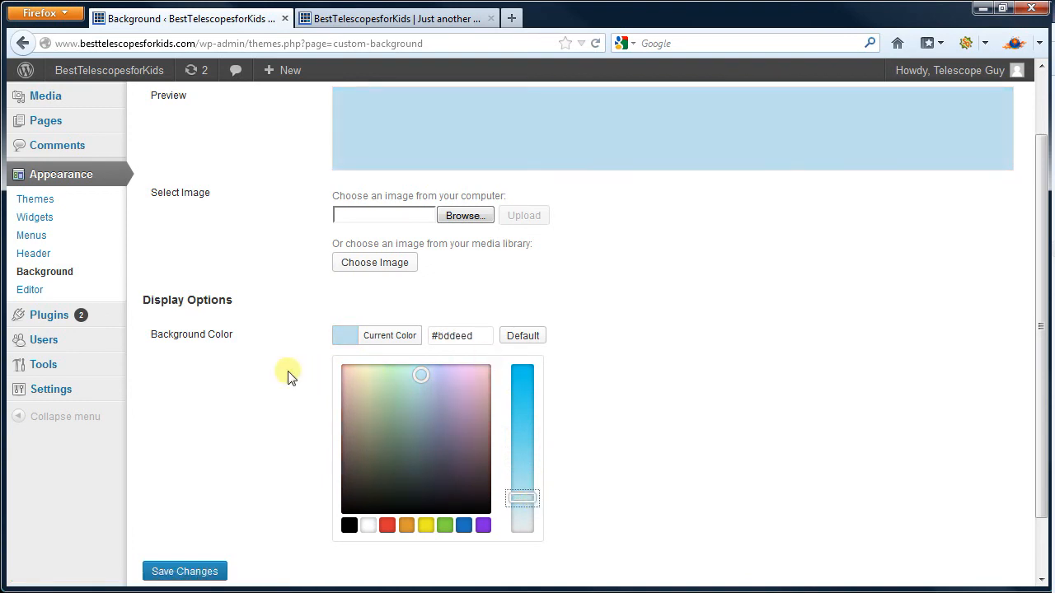
click(219, 571)
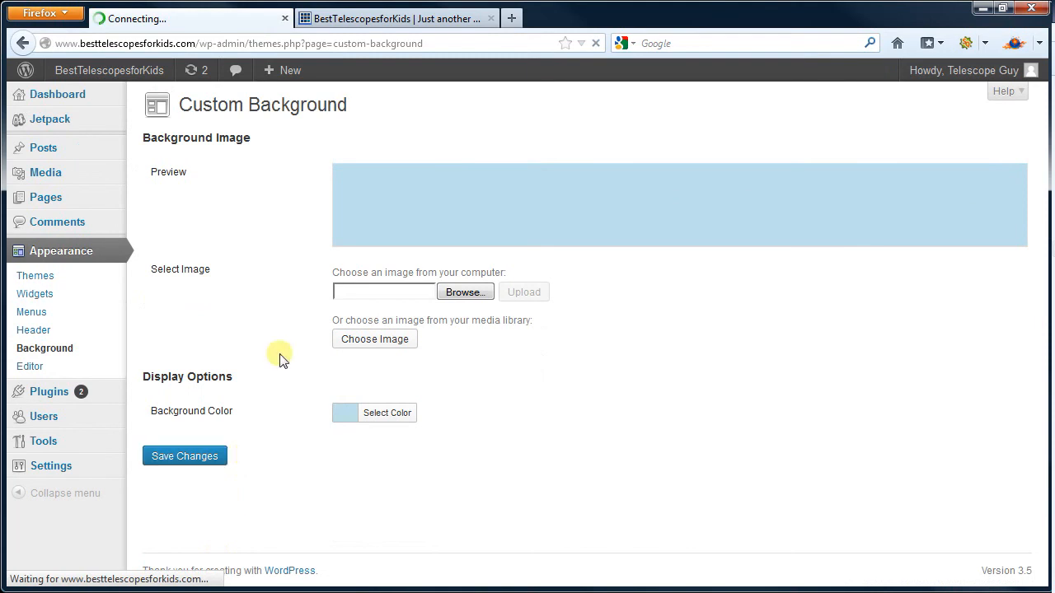
- Reload the live site to check its background color, and open the theme file editor in the admin area
click(334, 18)
click(595, 46)
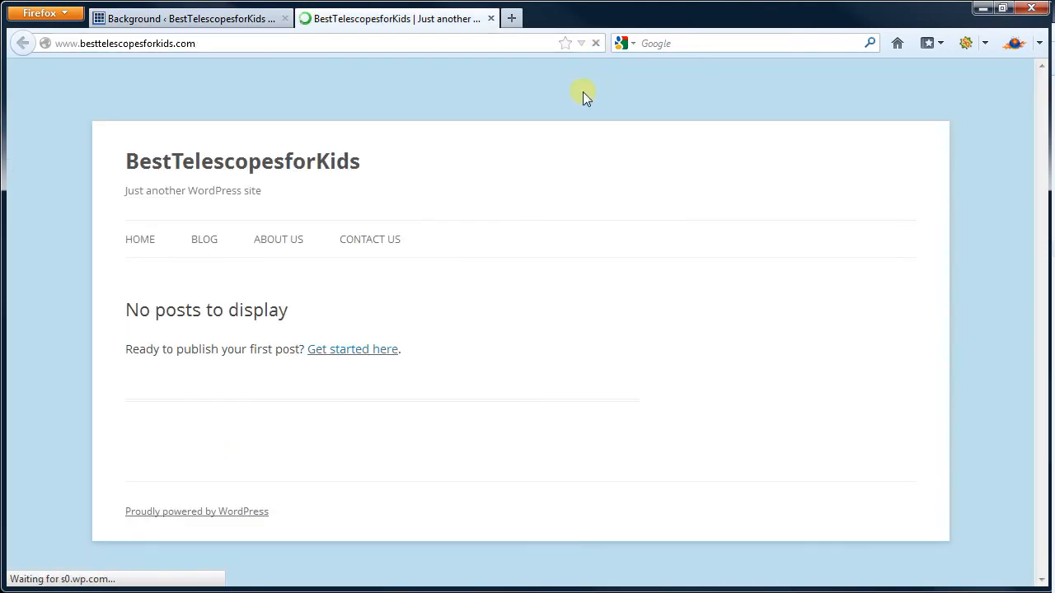
click(230, 19)
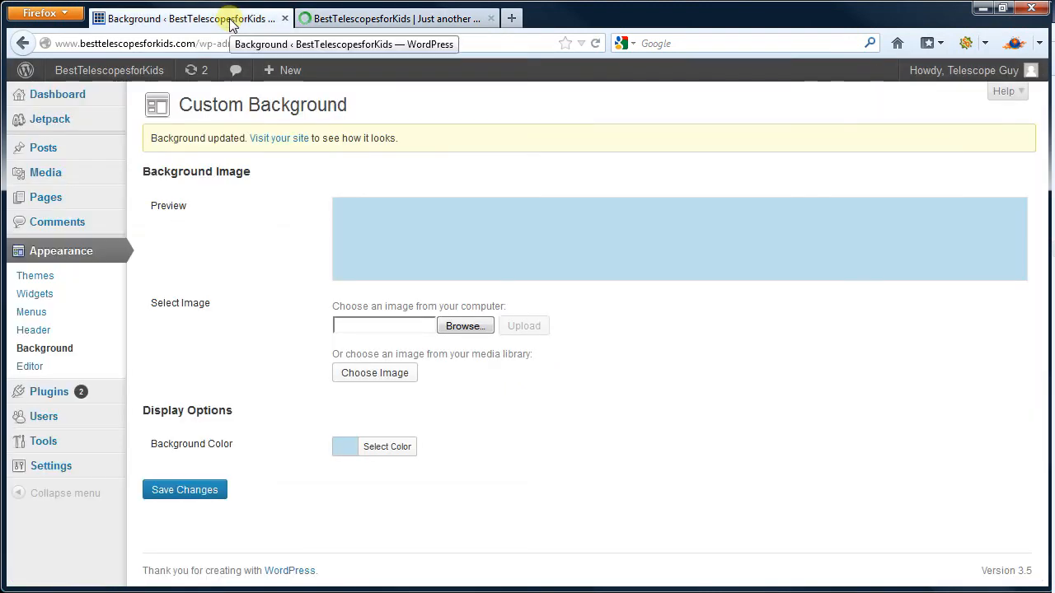
click(30, 367)
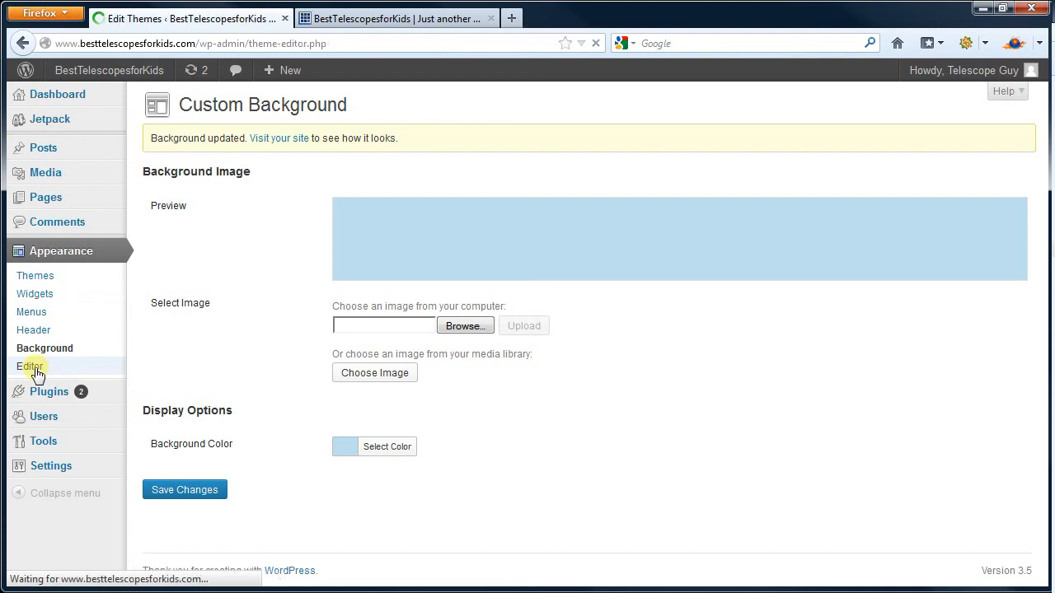